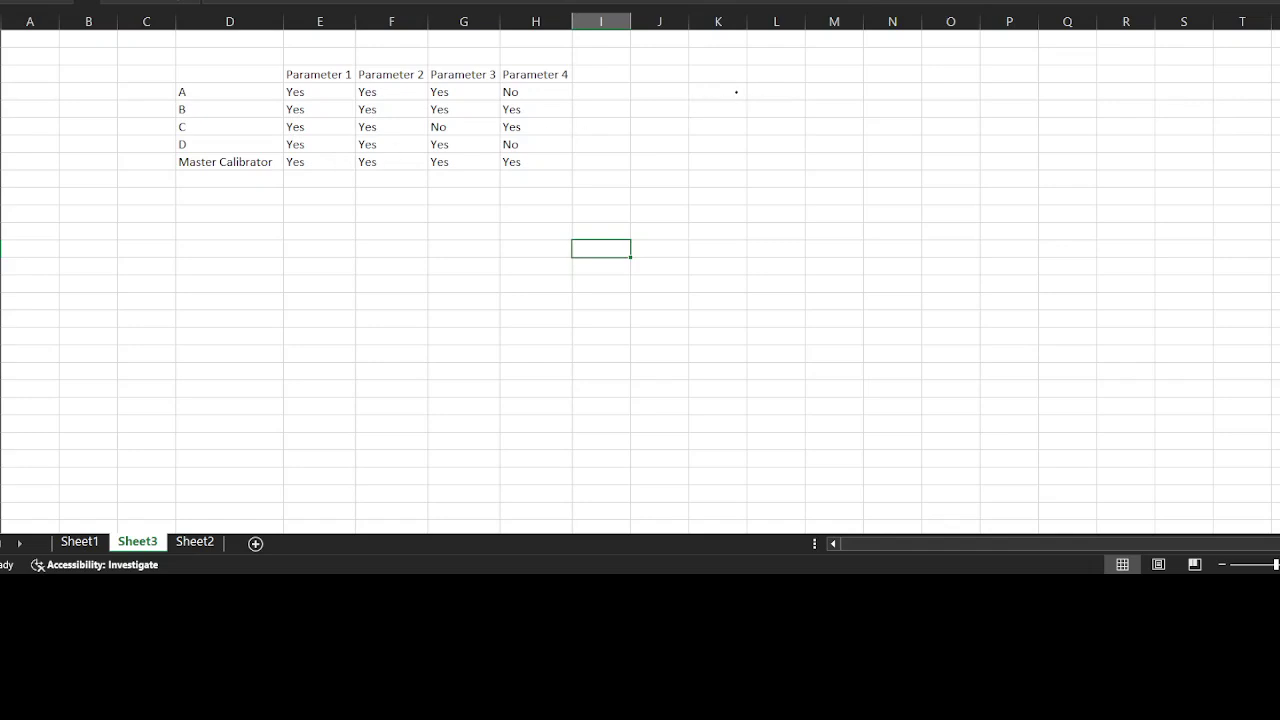
Step: Handwrite '1 call → auditors + TL's' in ink to the right of the table
mouse_move(744, 79)
mouse_down()
mouse_move(737, 121)
mouse_move(877, 98)
mouse_move(866, 108)
mouse_move(1062, 95)
mouse_up()
mouse_move(967, 117)
mouse_down()
mouse_move(965, 143)
mouse_move(979, 127)
mouse_up()
drag(926, 167, 956, 160)
mouse_move(940, 163)
mouse_down()
mouse_move(941, 185)
mouse_move(967, 184)
mouse_up()
drag(986, 169, 964, 224)
Step: Add '+ Trainers' below and a closing bracket grouping auditors, TL's and Trainers
click(938, 240)
drag(954, 214, 978, 208)
drag(926, 246, 952, 240)
mouse_move(940, 242)
mouse_down()
mouse_move(940, 266)
mouse_move(1070, 234)
mouse_up()
click(991, 223)
mouse_move(1078, 65)
mouse_down()
mouse_move(1100, 90)
mouse_move(1078, 277)
mouse_up()
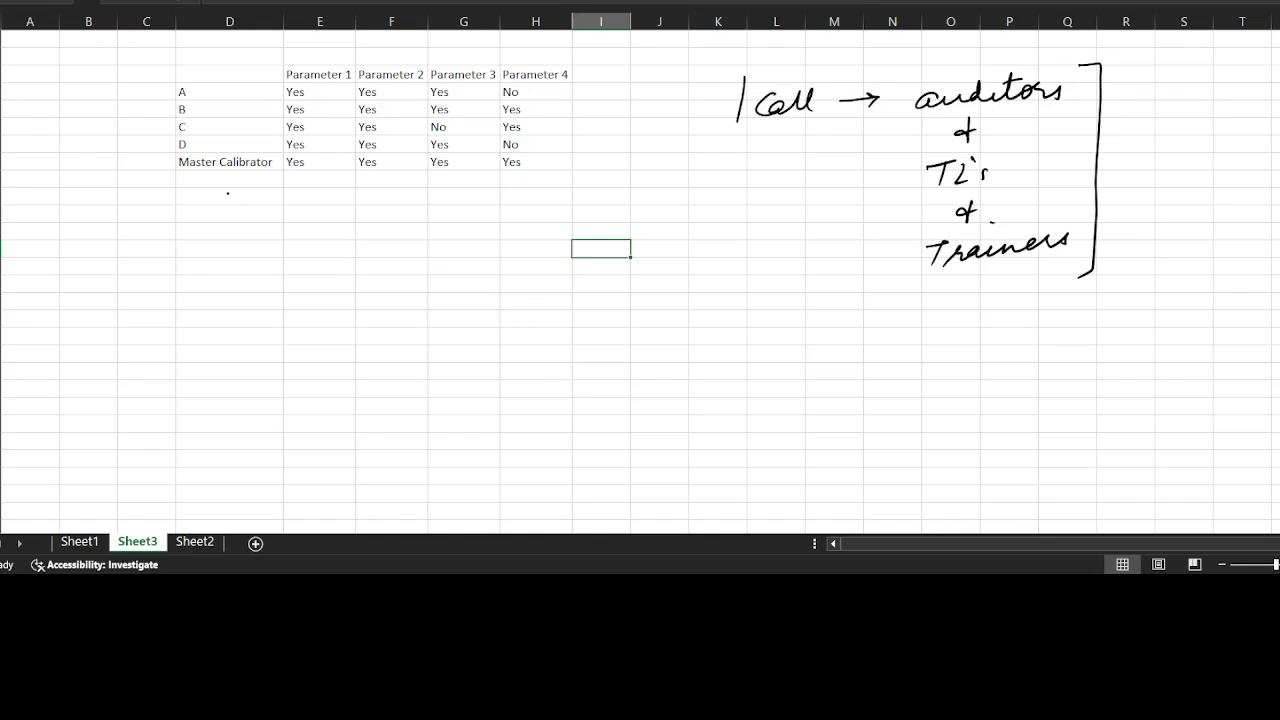
drag(231, 215, 238, 187)
mouse_move(244, 240)
mouse_down()
mouse_move(234, 252)
mouse_move(252, 240)
mouse_move(278, 256)
mouse_move(278, 282)
mouse_up()
mouse_move(248, 322)
mouse_down()
mouse_move(240, 330)
mouse_move(308, 318)
mouse_move(338, 294)
mouse_up()
drag(286, 238, 334, 222)
mouse_move(372, 200)
mouse_down()
mouse_move(376, 230)
mouse_move(410, 206)
mouse_move(404, 224)
mouse_up()
drag(394, 212, 414, 206)
mouse_move(344, 312)
mouse_down()
mouse_move(386, 306)
mouse_move(376, 320)
mouse_up()
mouse_move(406, 292)
mouse_down()
mouse_move(402, 314)
mouse_move(410, 300)
mouse_move(432, 308)
mouse_up()
mouse_move(446, 278)
mouse_down()
mouse_move(448, 300)
mouse_move(450, 286)
mouse_move(528, 270)
mouse_move(534, 252)
mouse_up()
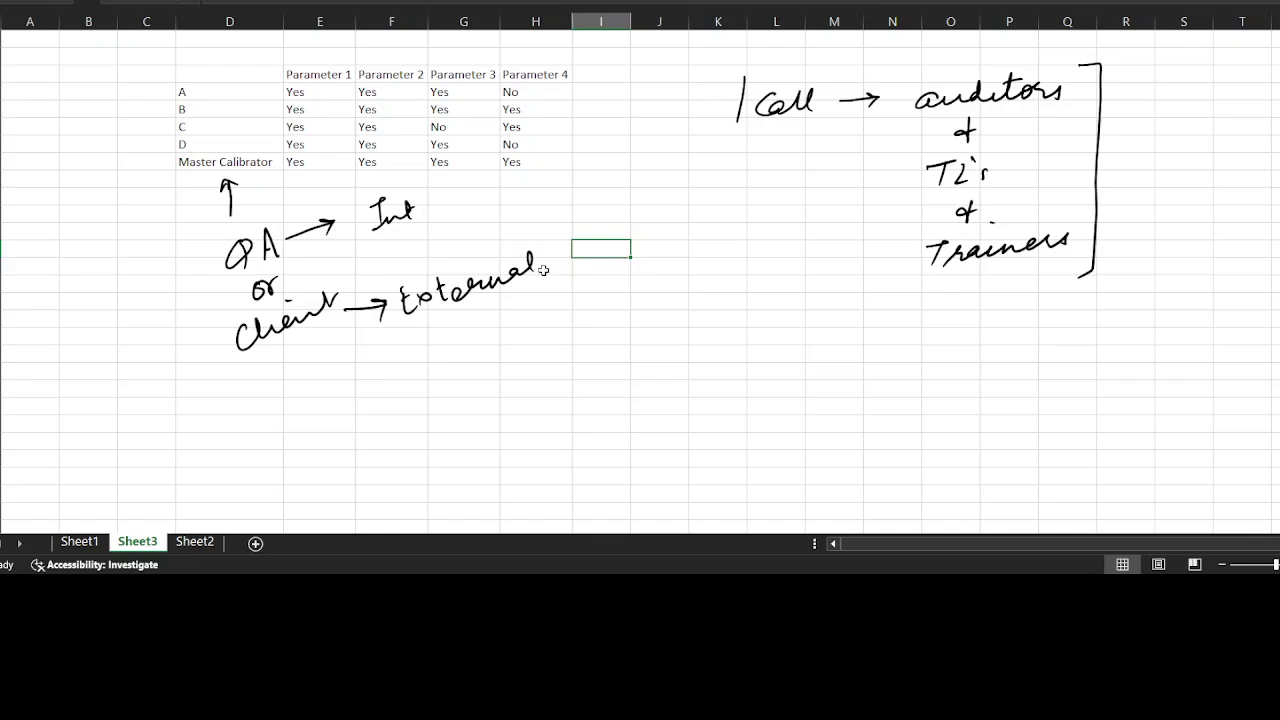
click(270, 288)
key(Delete)
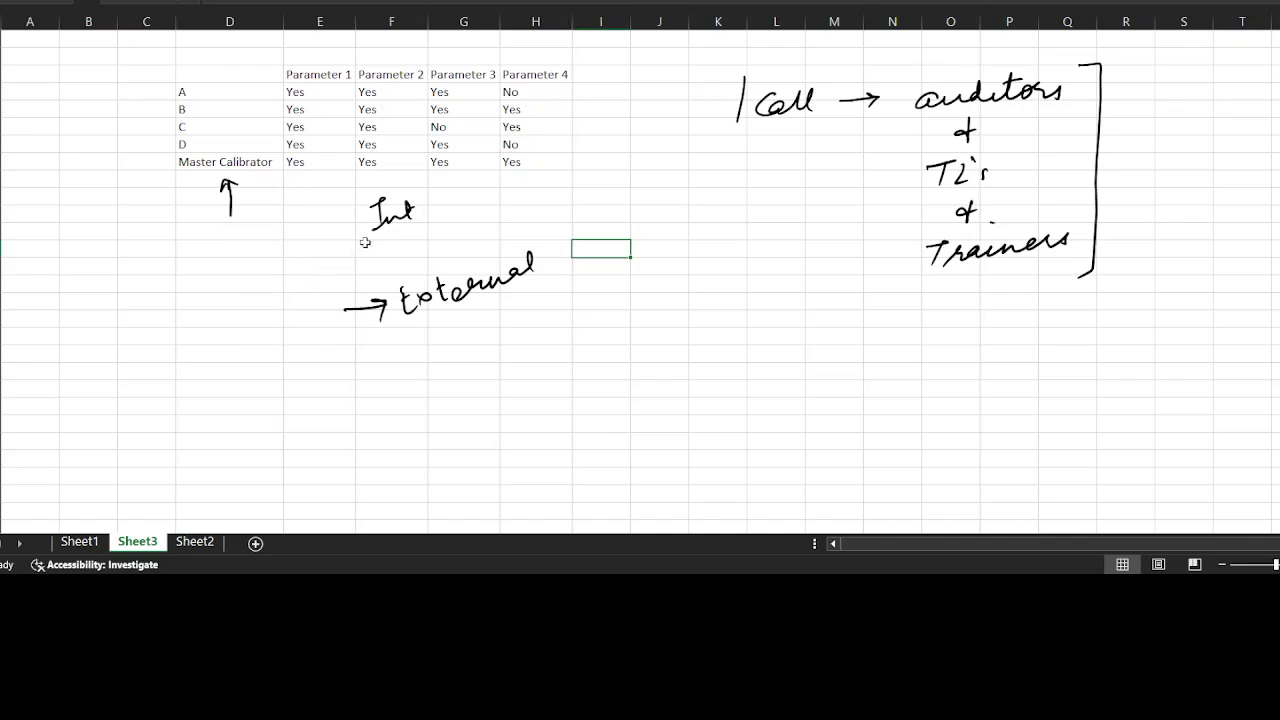
click(392, 215)
key(Delete)
click(465, 293)
key(Delete)
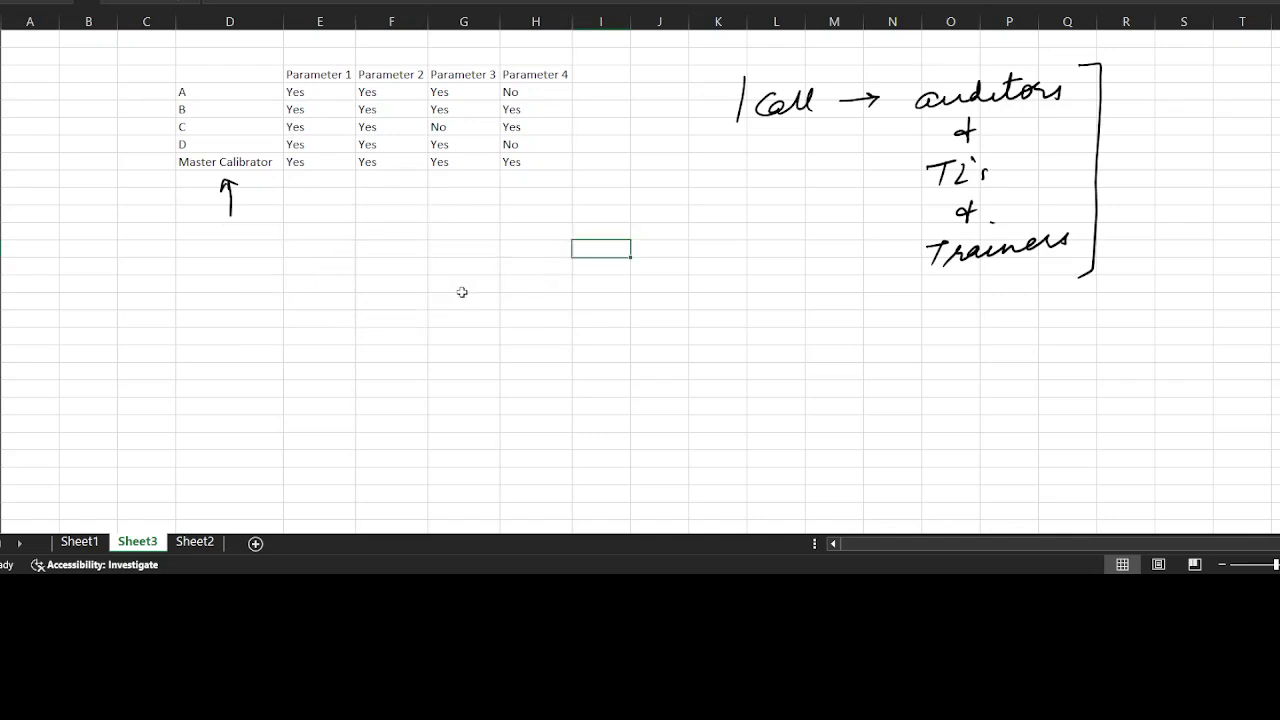
click(230, 206)
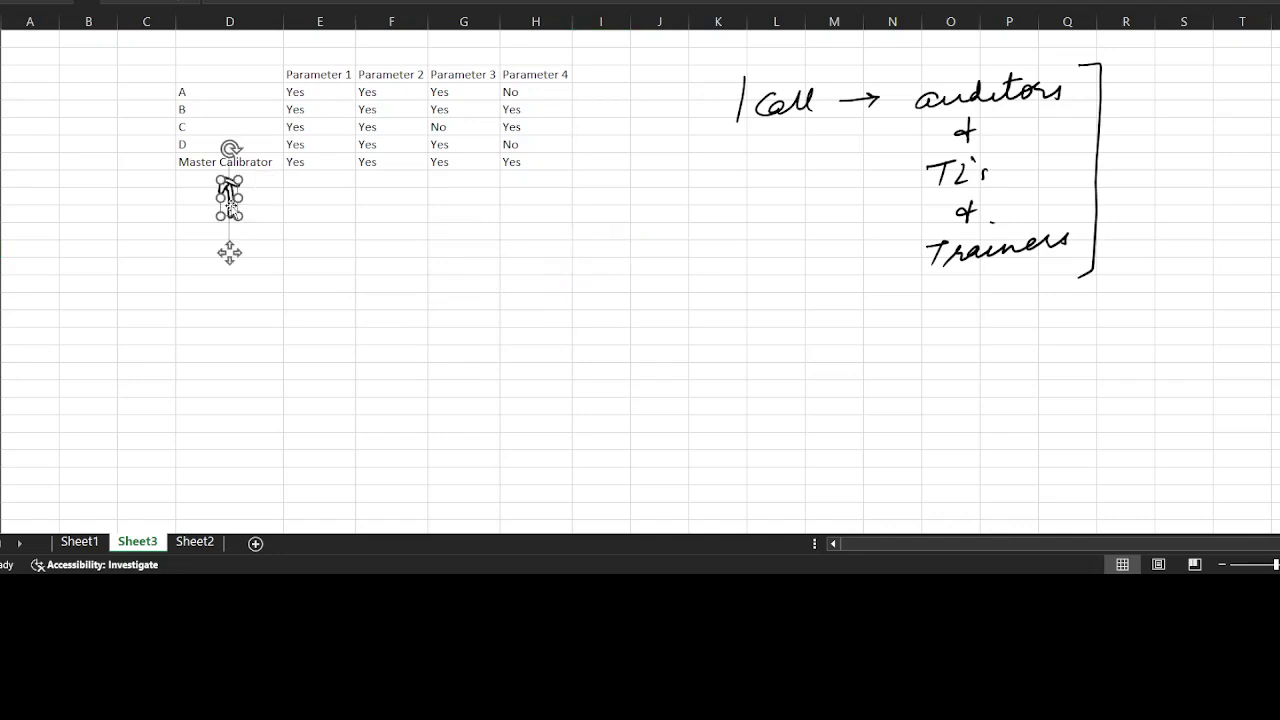
key(Delete)
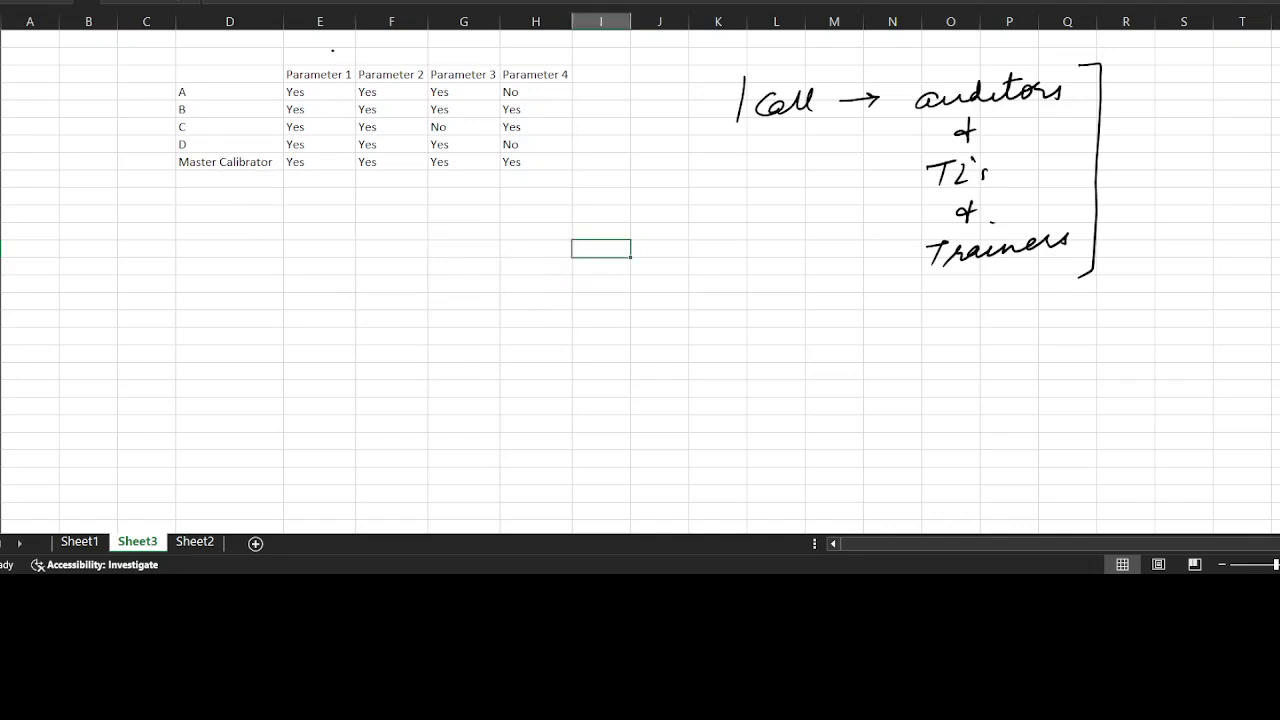
Step: Ink ticks above the four Parameter headers and a bracket beside participant rows A–D
drag(341, 44, 328, 57)
drag(410, 48, 398, 61)
drag(477, 41, 466, 54)
drag(548, 36, 537, 48)
mouse_move(180, 78)
mouse_down()
mouse_move(157, 88)
mouse_move(158, 148)
mouse_move(180, 153)
mouse_up()
Step: Draw an arrow to Master Calibrator, delete the stray underline, and circle A's Parameter 4 'No'
mouse_move(149, 204)
mouse_down()
mouse_move(178, 168)
mouse_move(176, 180)
mouse_up()
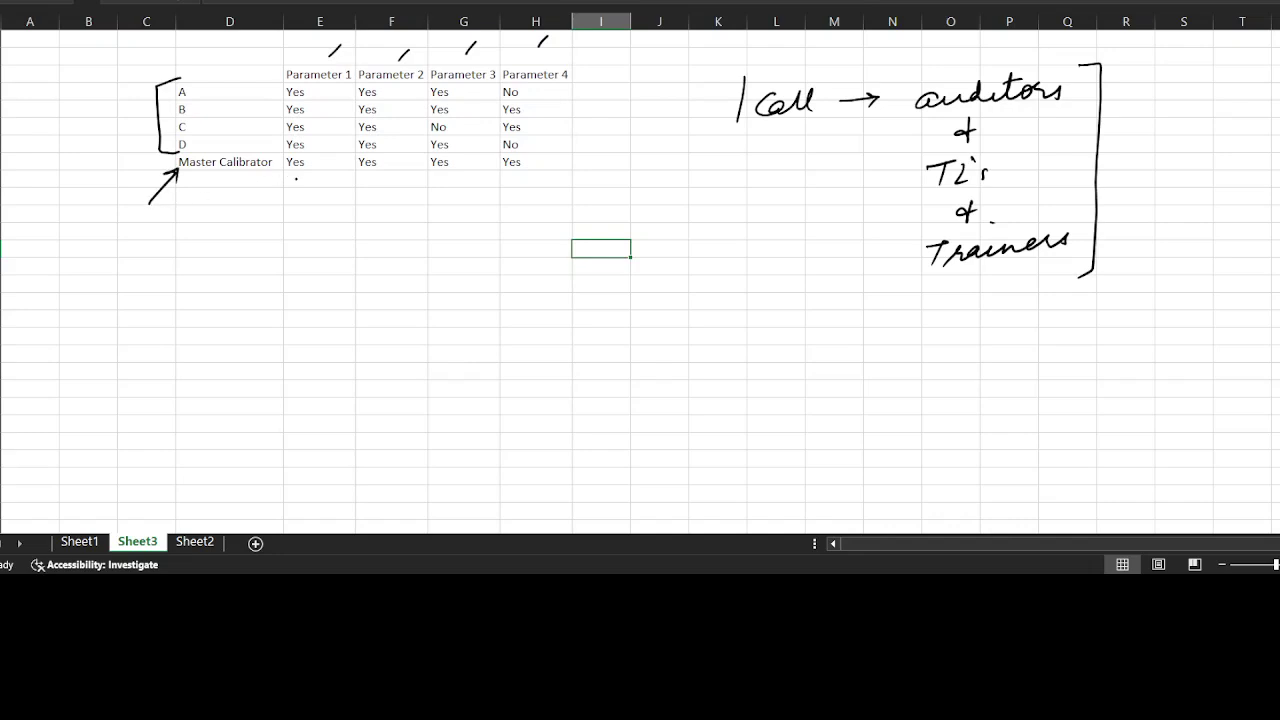
drag(289, 176, 510, 166)
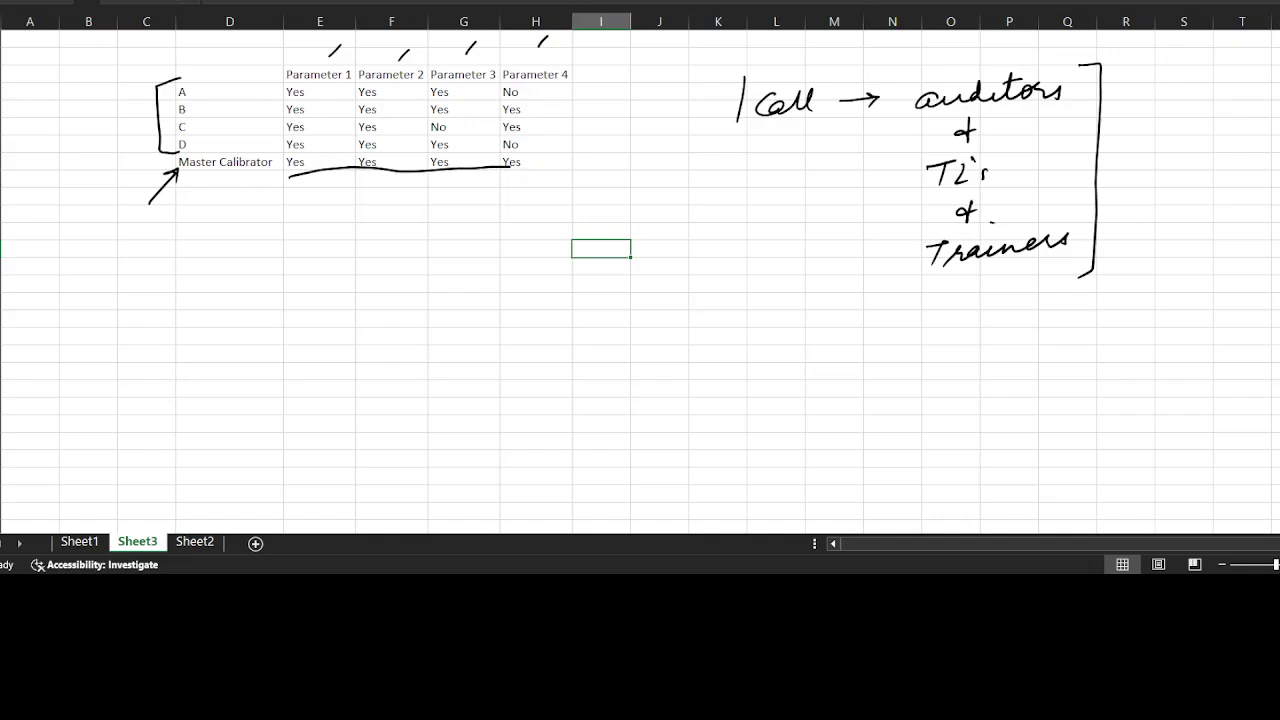
click(384, 172)
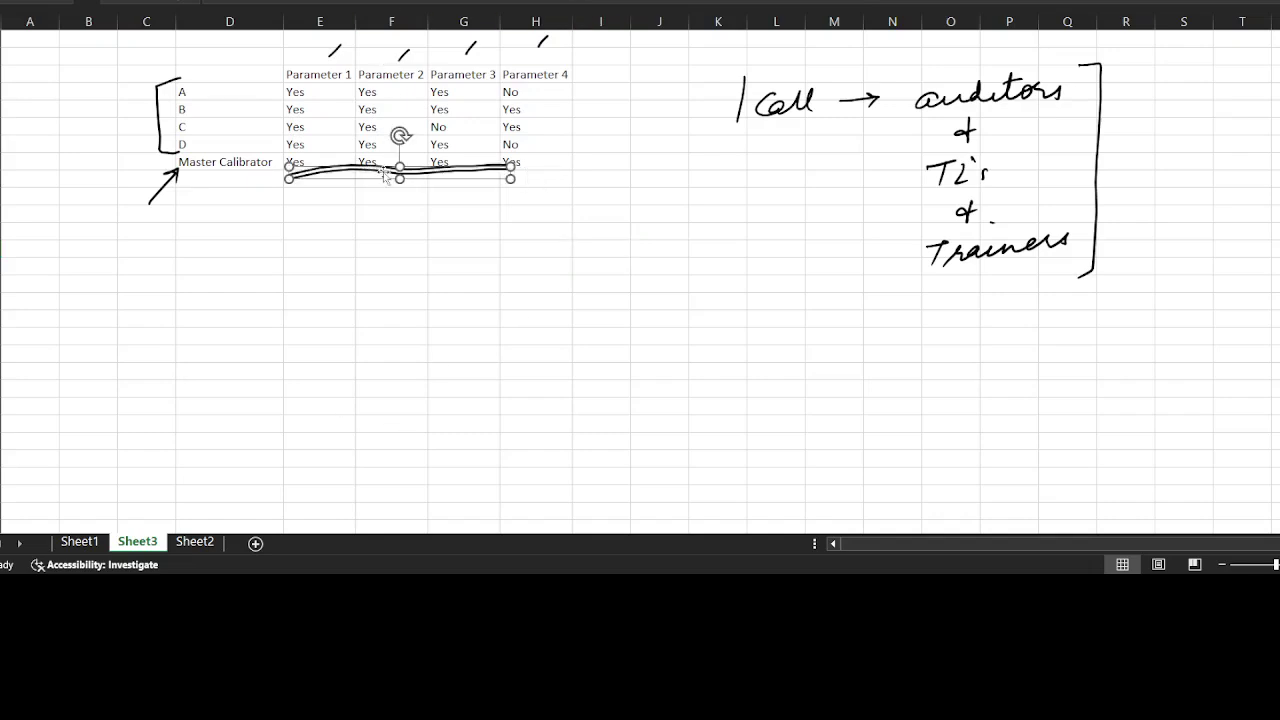
key(Delete)
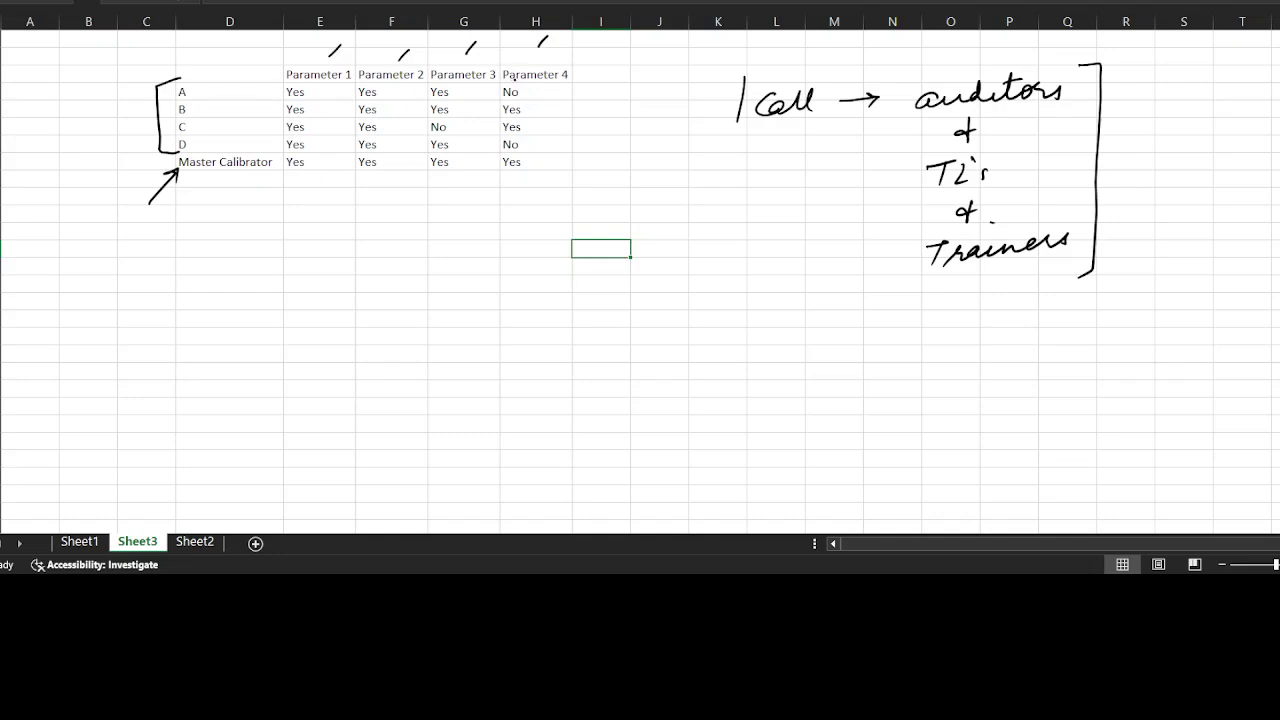
drag(517, 84, 495, 89)
Step: Enter =1/4 in I2 and format it as a percentage showing 25%
click(592, 94)
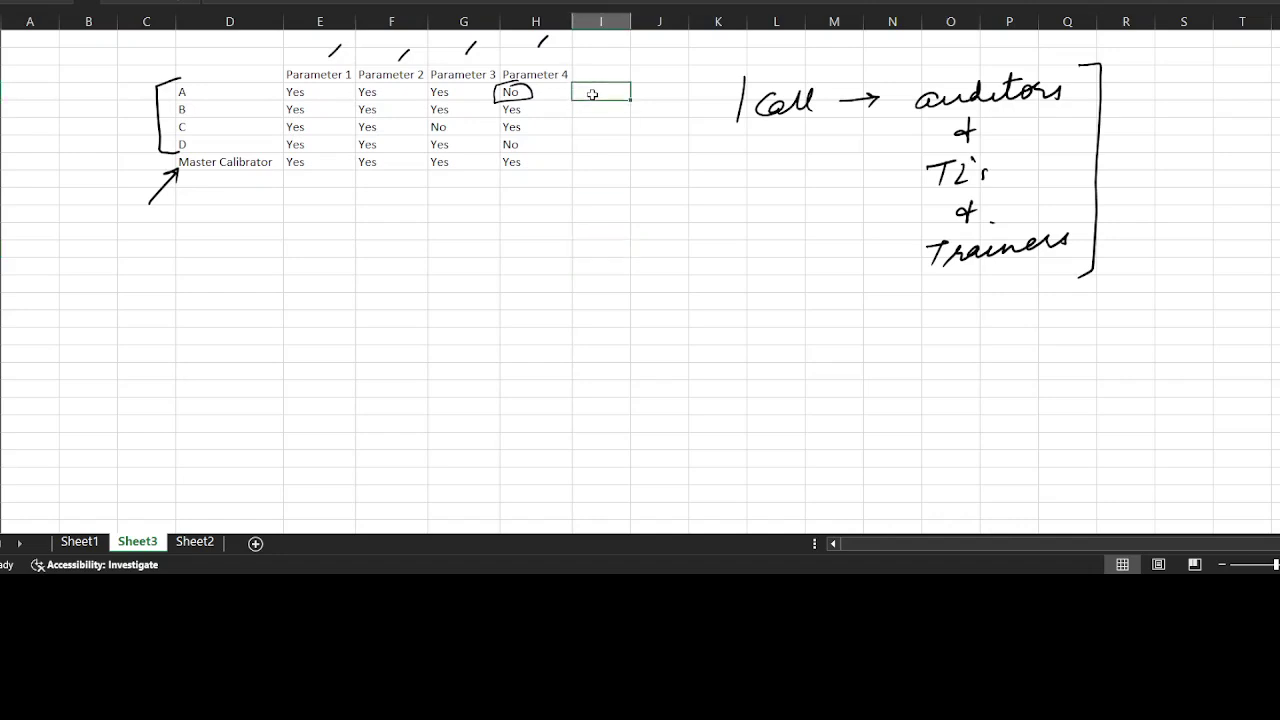
text(=1)
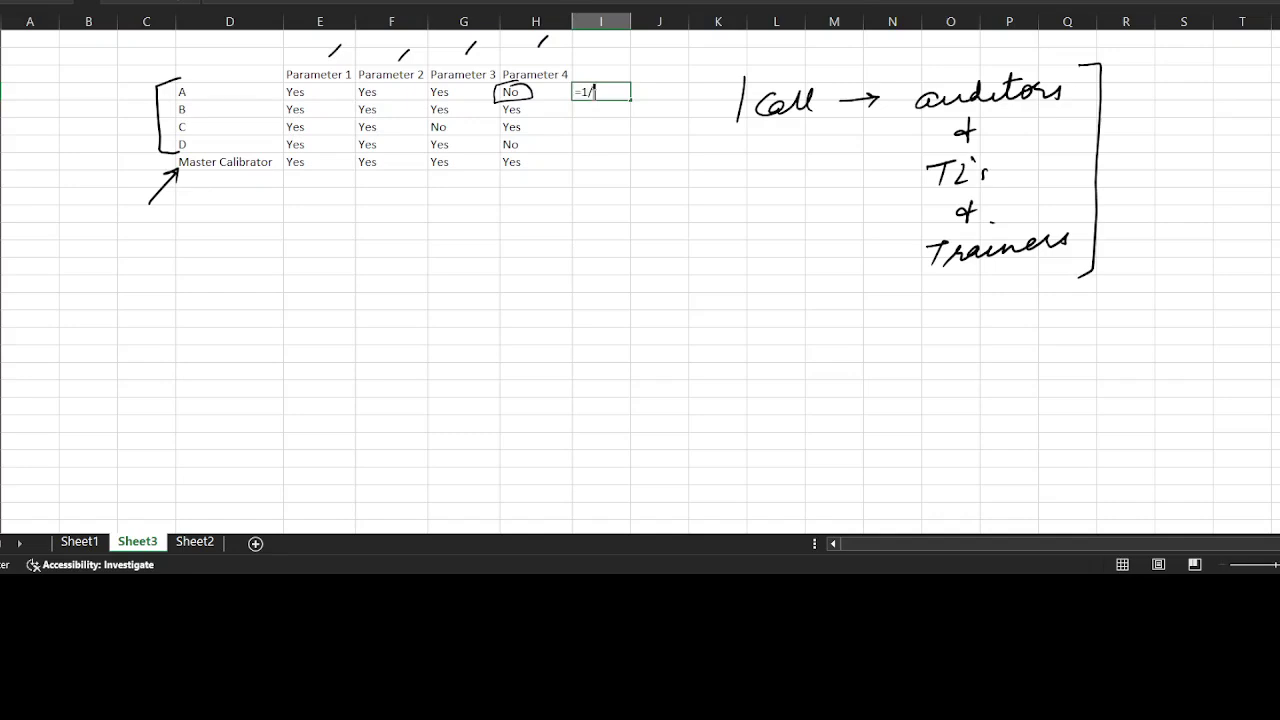
text(/4)
key(Return)
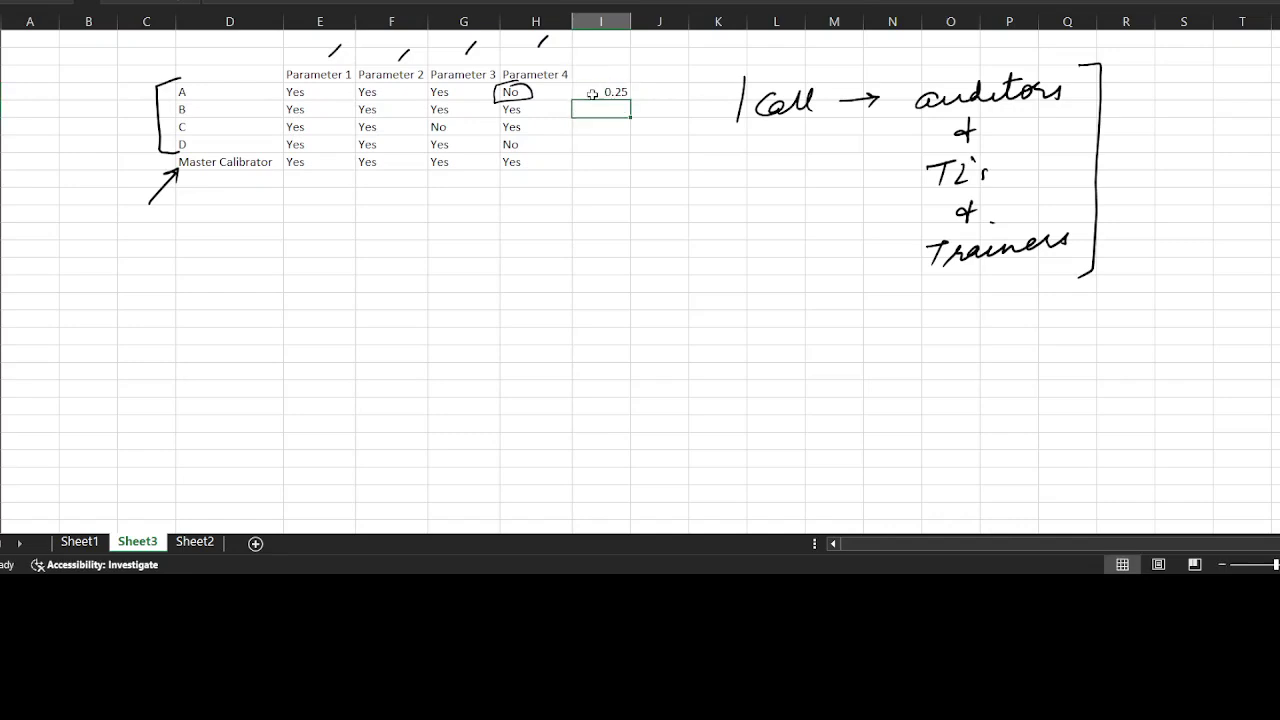
click(592, 93)
key(ctrl+shift+5)
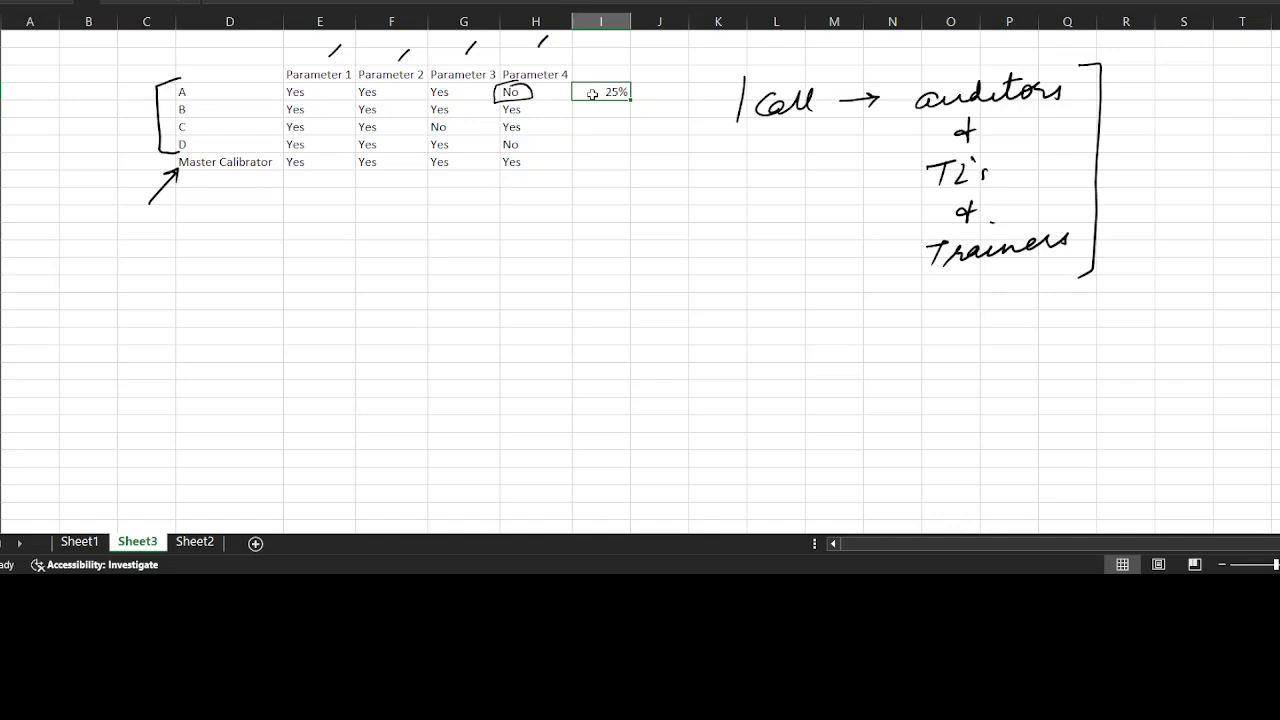
click(646, 284)
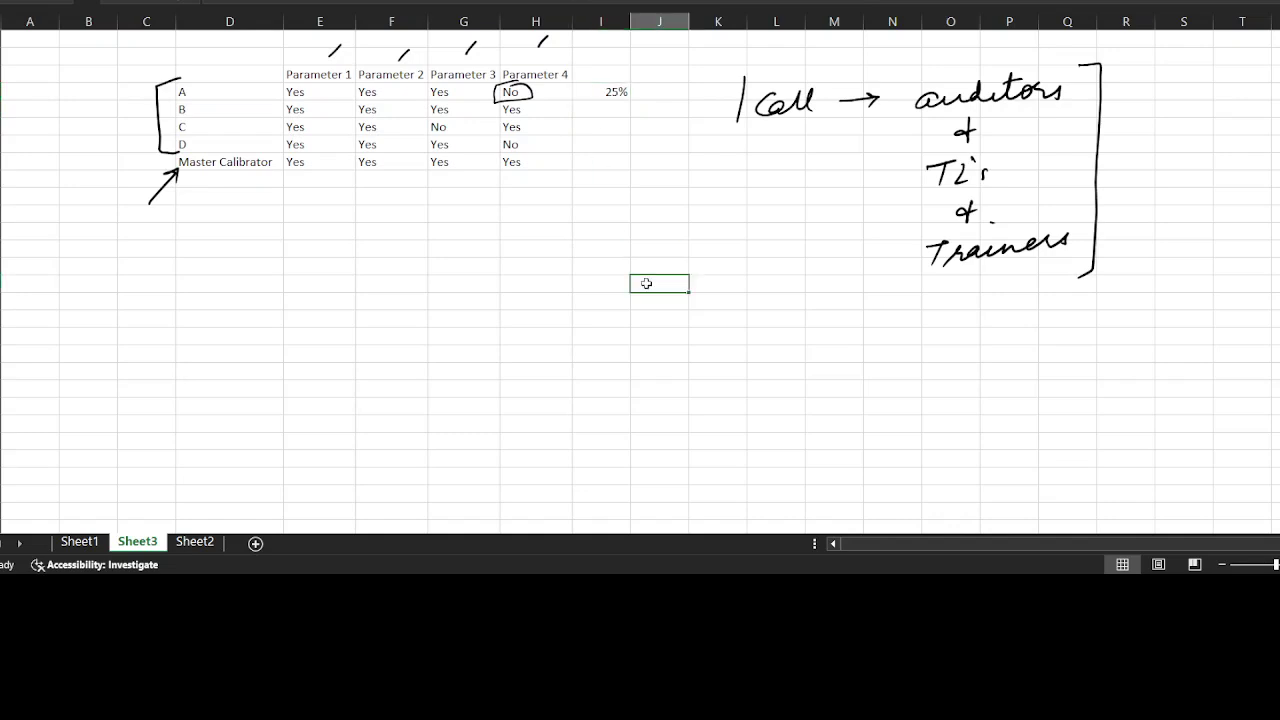
click(605, 108)
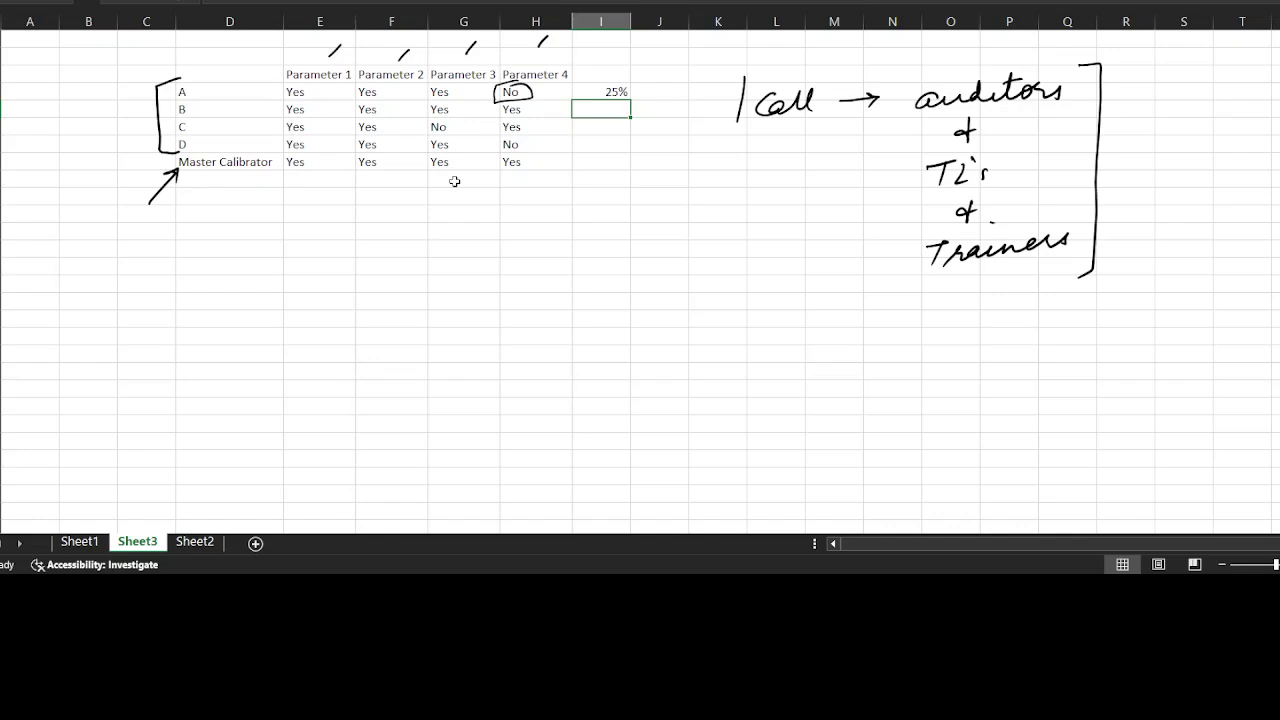
Step: Enter participant B's variance =0/4 in I3, formatted as 0%
text(=)
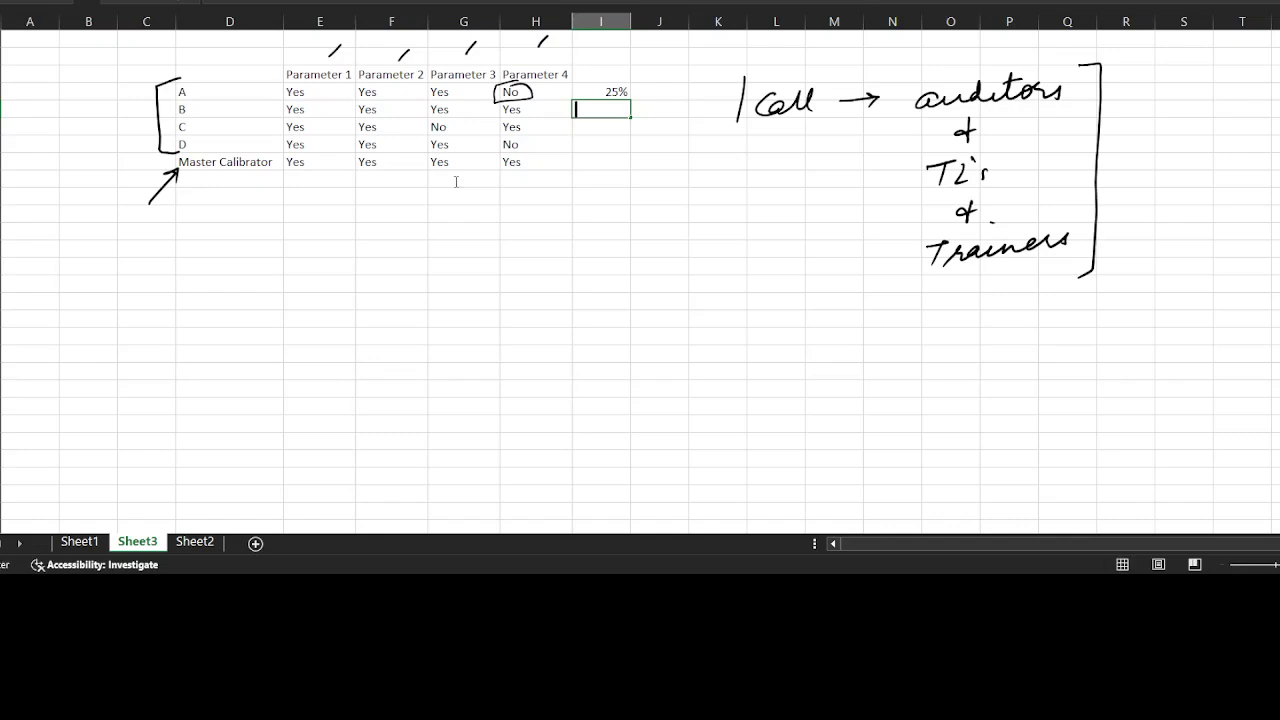
text(=0/4)
key(Return)
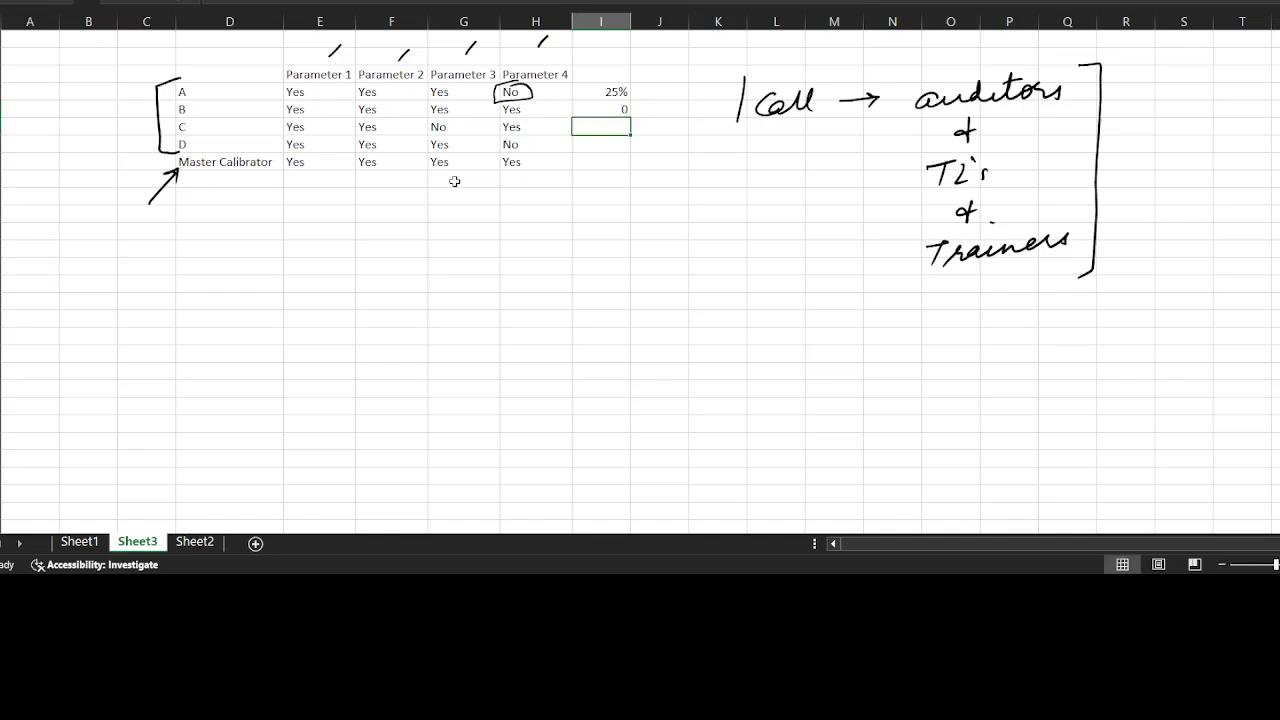
key(Up)
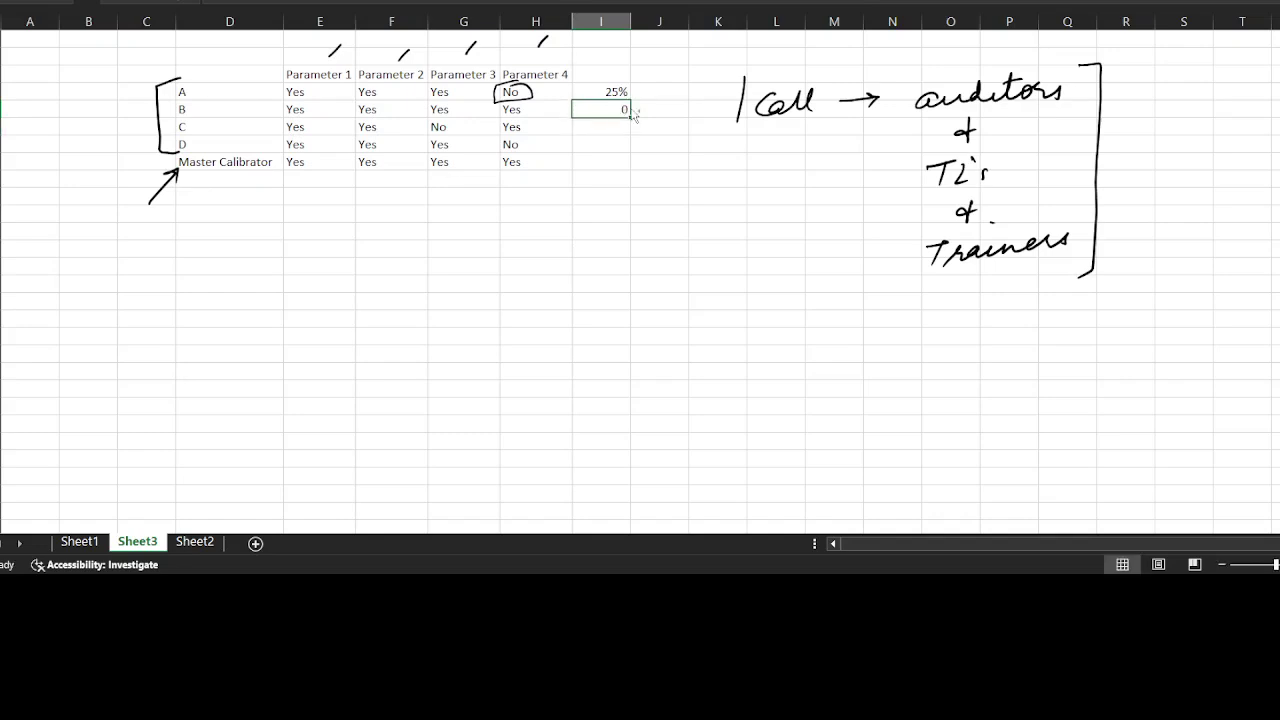
key(ctrl+shift+5)
key(Return)
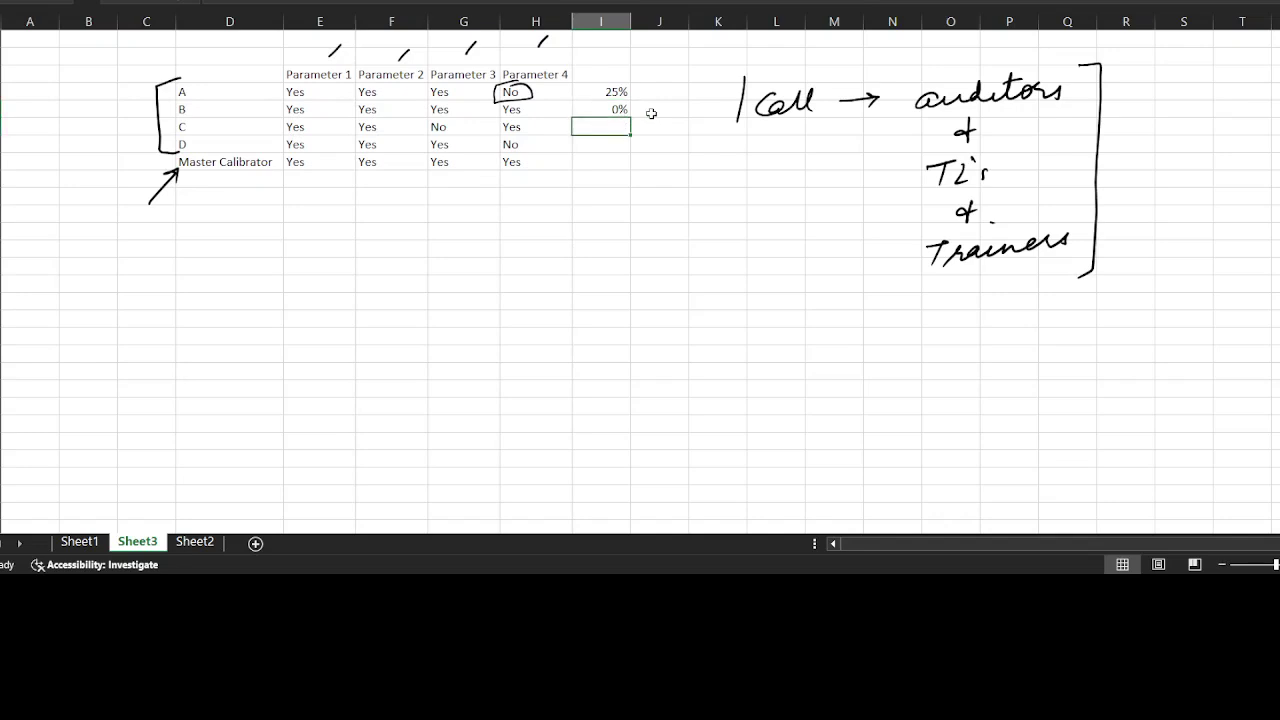
Step: Change participant D's Parameter 3 answer to 'No'
key(Left)
key(Left)
key(Down)
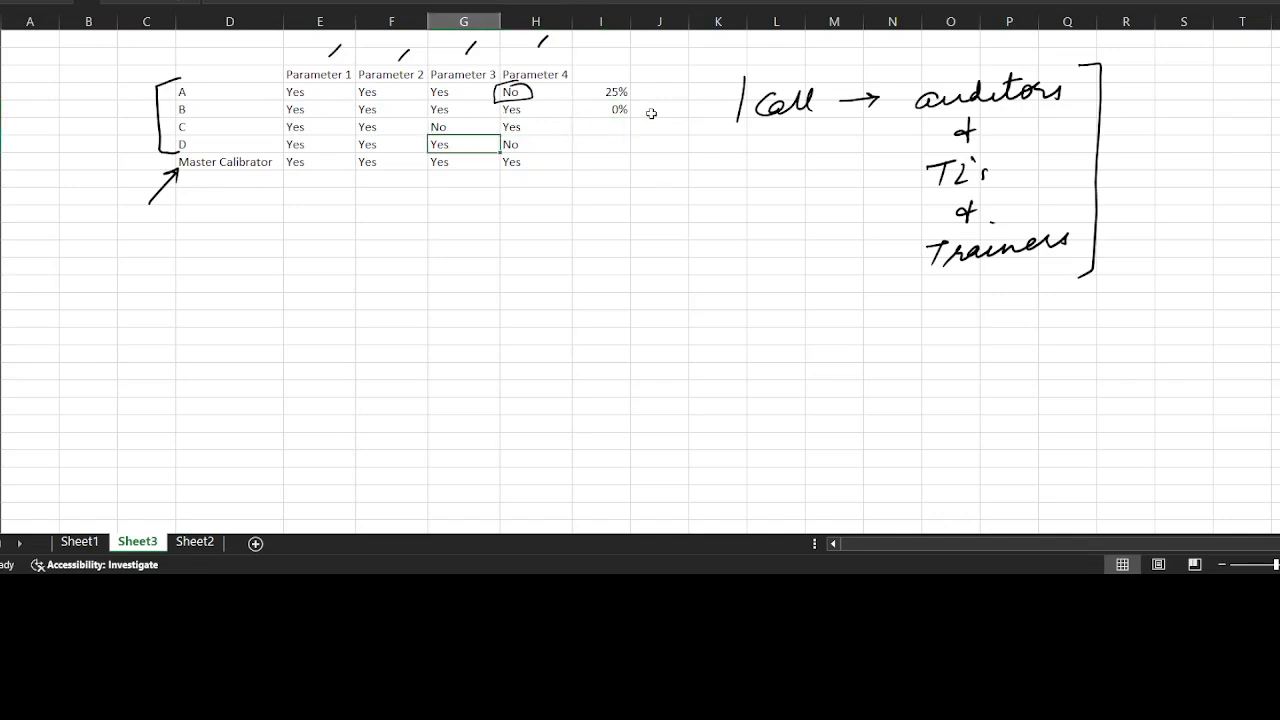
text(No)
key(Return)
key(Up)
key(Left)
key(Left)
key(Right)
key(Right)
key(Right)
key(Right)
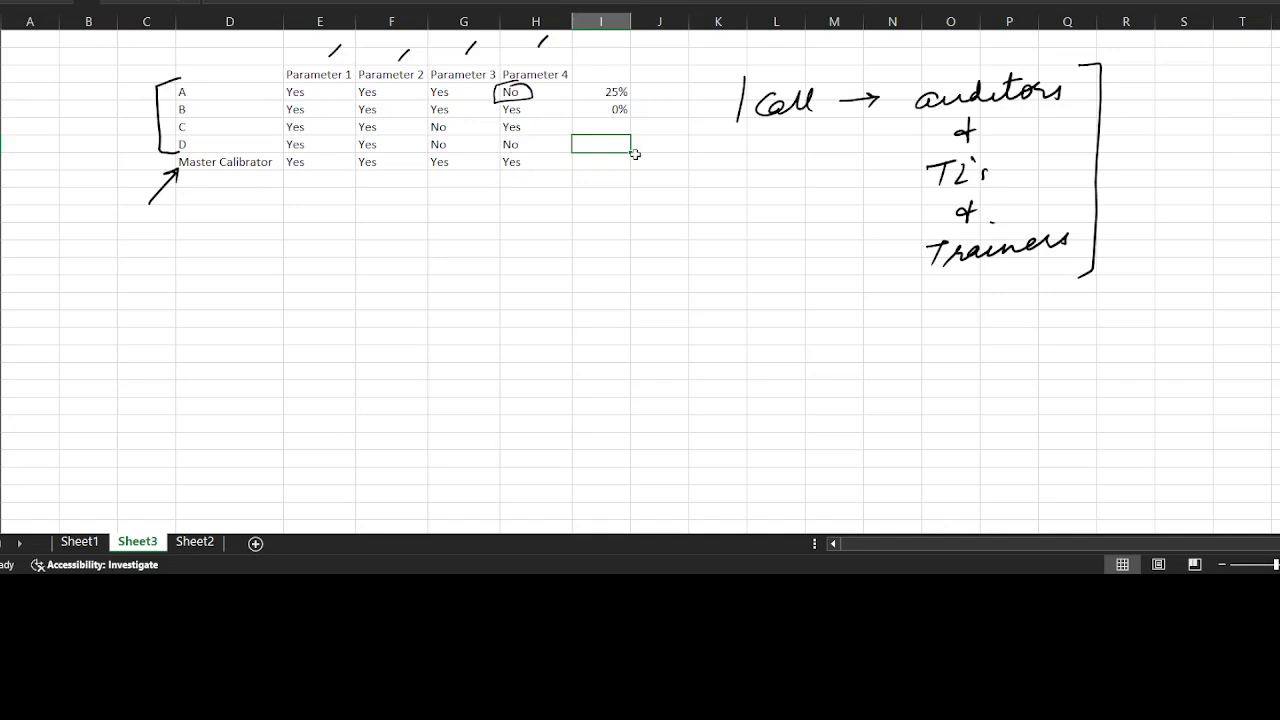
Step: Enter participant D's variance =2/4, formatted as 50%
text(=2)
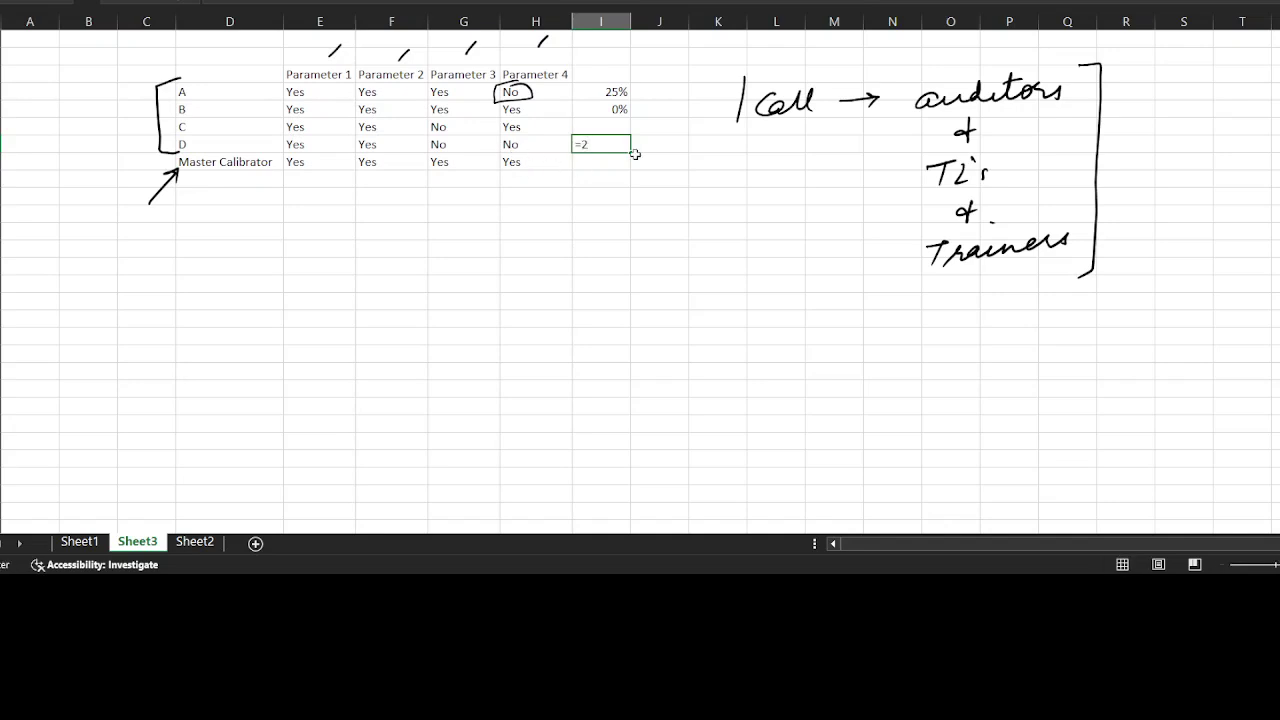
text(/4)
key(ctrl+Return)
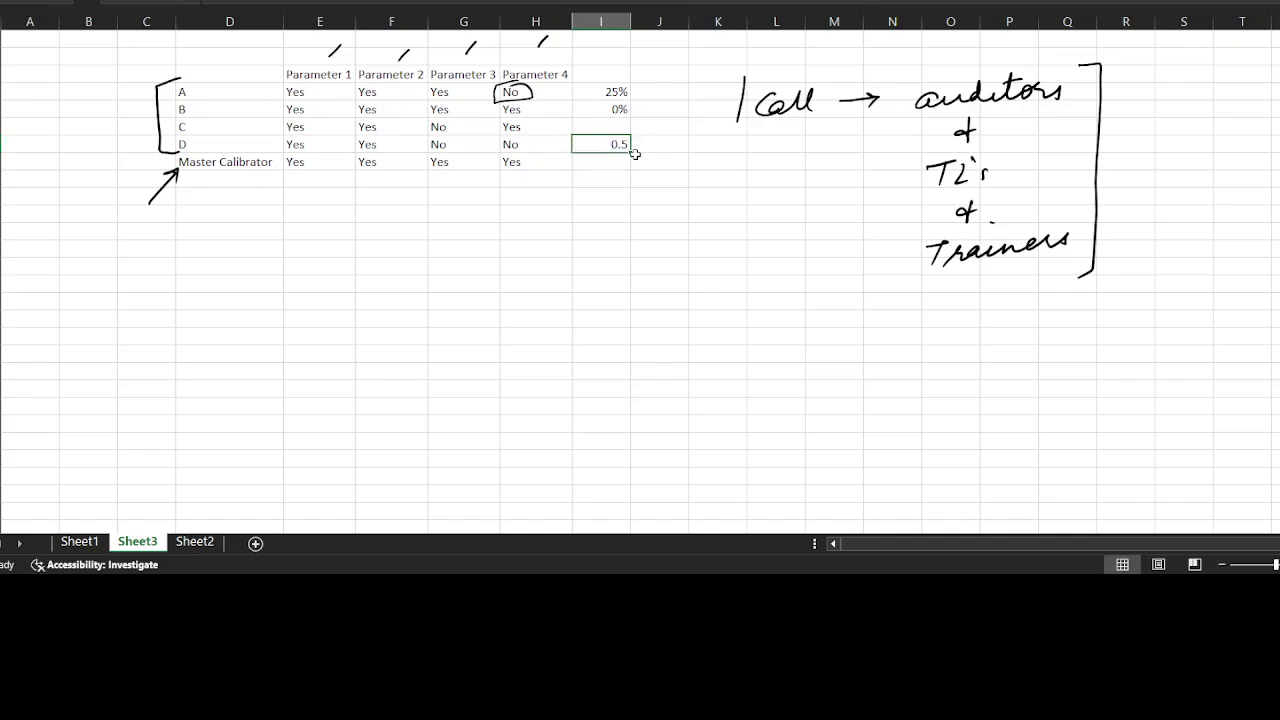
click(635, 158)
click(631, 151)
key(ctrl+shift+5)
key(Down)
Step: Enter participant C's variance =1/4 as 25%, and ink an arrow across the parameter headers
text(=1/4)
key(Return)
key(Up)
key(ctrl+shift+5)
key(Down)
key(Down)
key(Down)
mouse_move(310, 60)
mouse_down()
mouse_move(328, 48)
mouse_move(626, 36)
mouse_move(767, 50)
mouse_up()
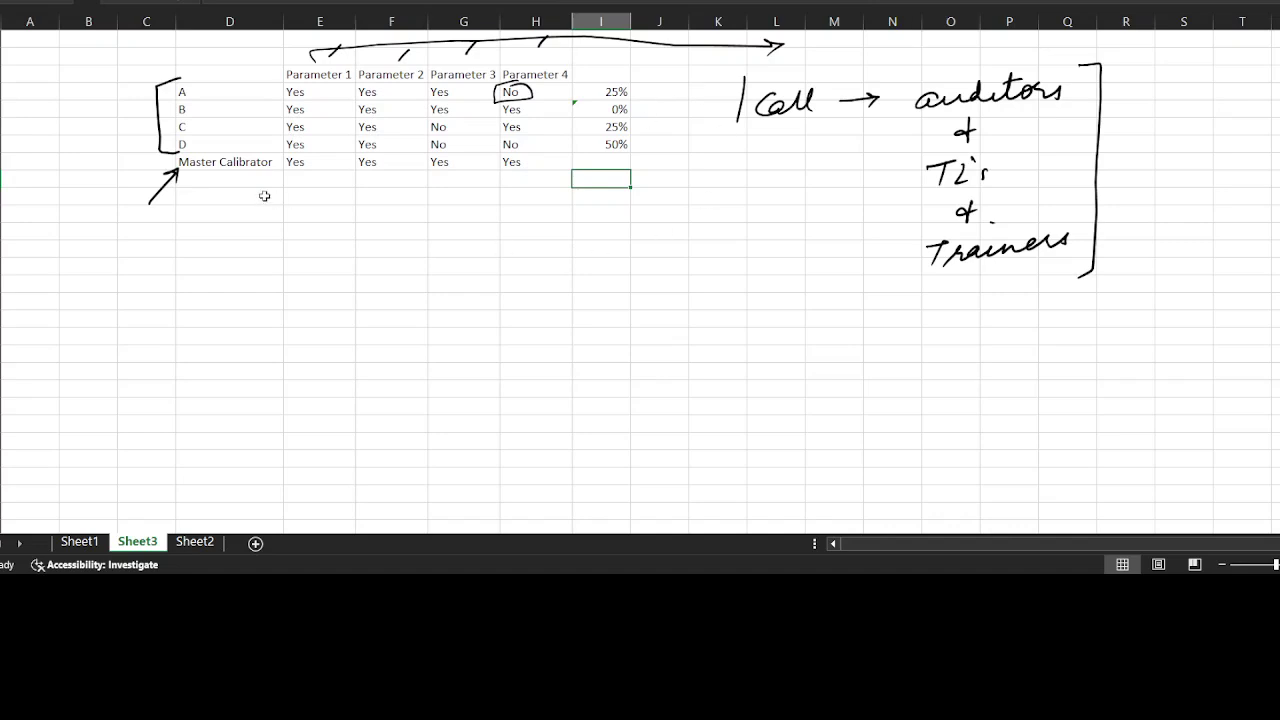
Step: Insert a row under participant A and enter =E4=E8 in E6, returning TRUE
click(8, 109)
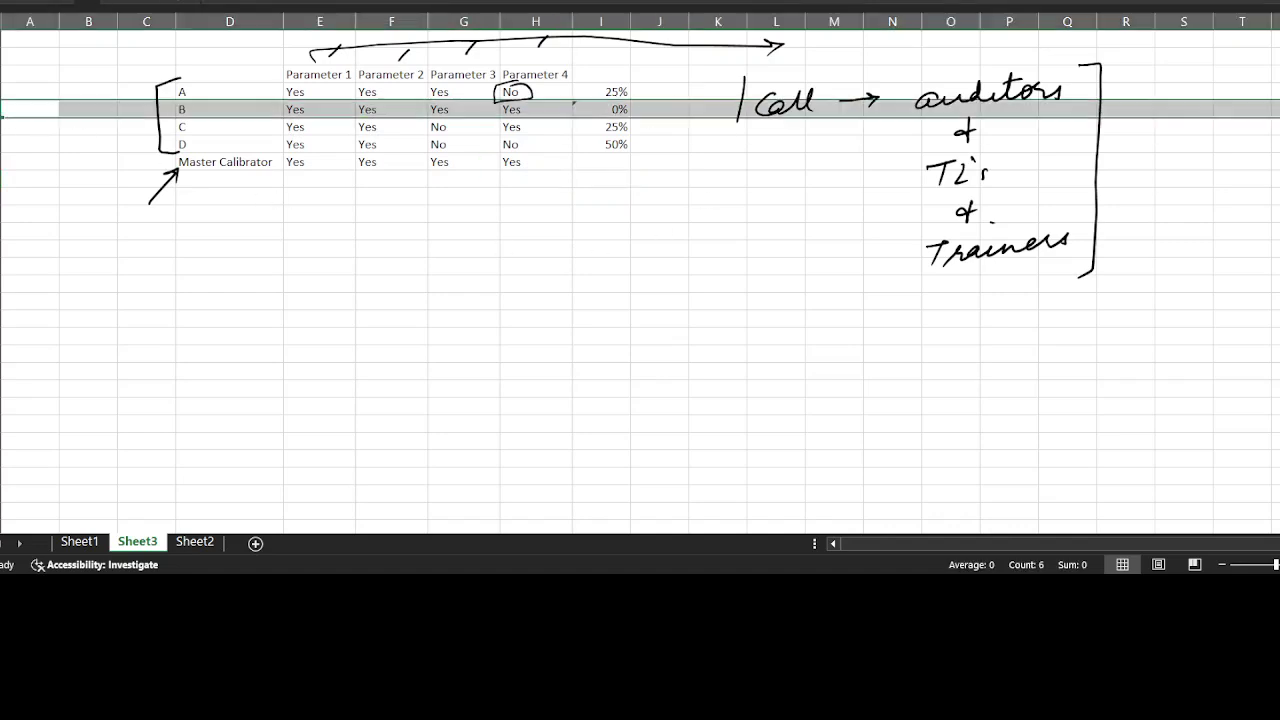
key(ctrl+shift+equal)
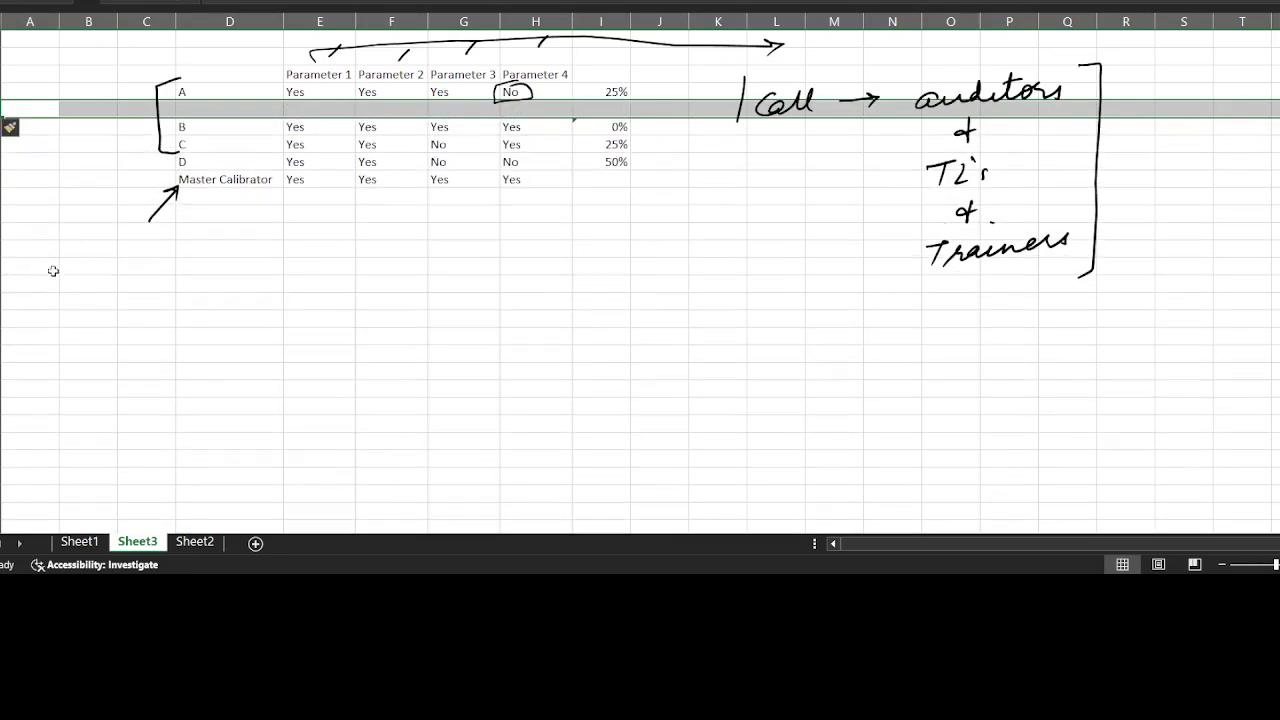
key(Right)
key(Right)
key(Right)
key(Right)
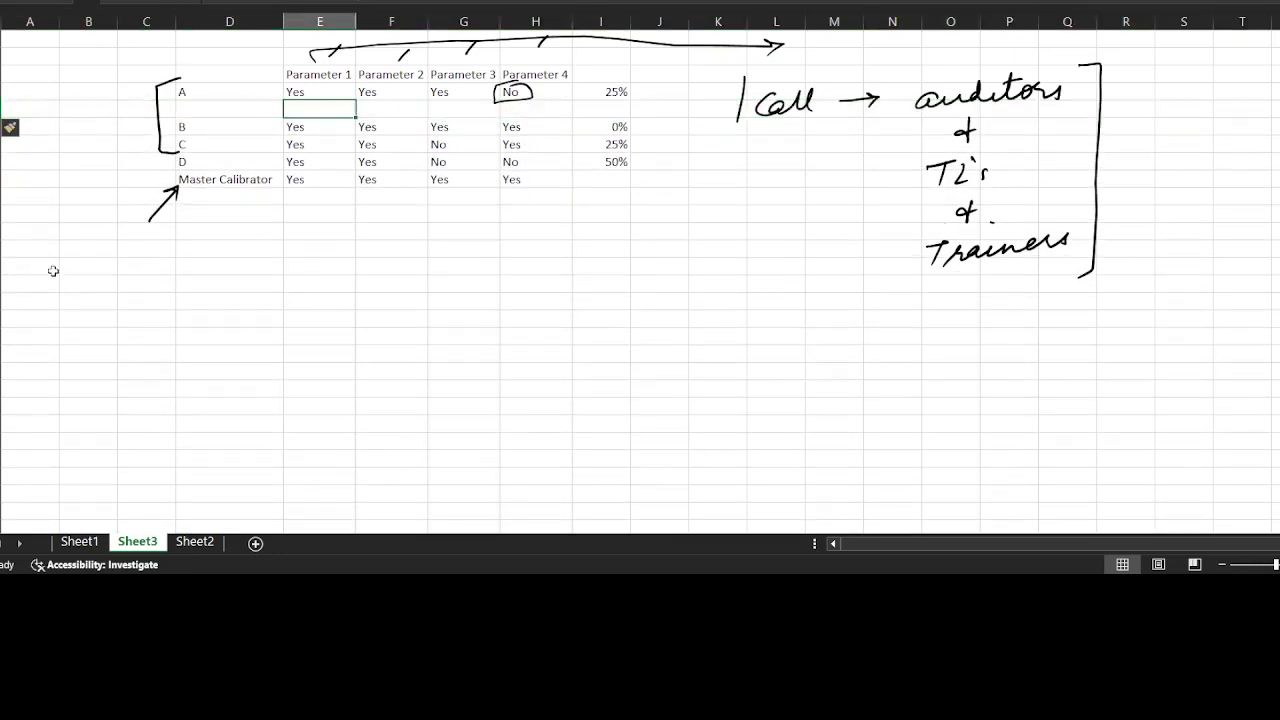
text(=)
key(Up)
text(=)
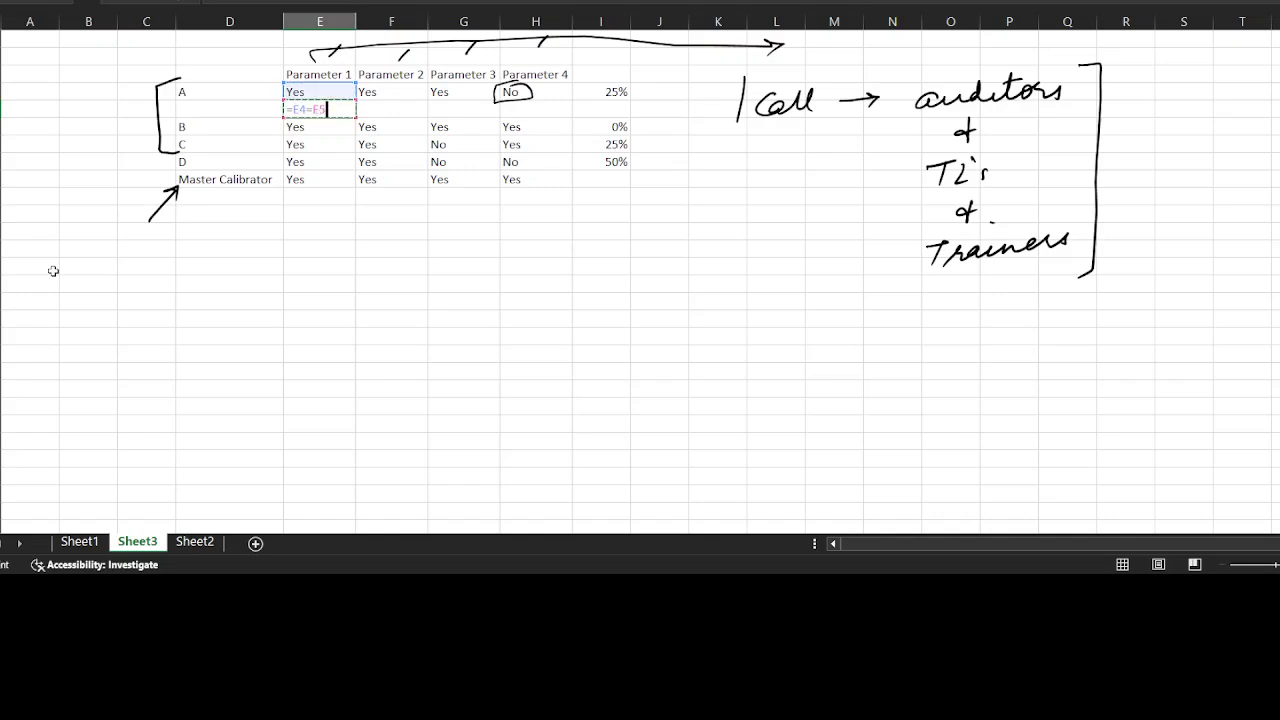
key(Down)
key(Down)
key(Return)
key(Up)
Step: Copy the match formula into F6:H6 to get TRUE, TRUE, FALSE
key(ctrl+c)
key(Right)
key(ctrl+v)
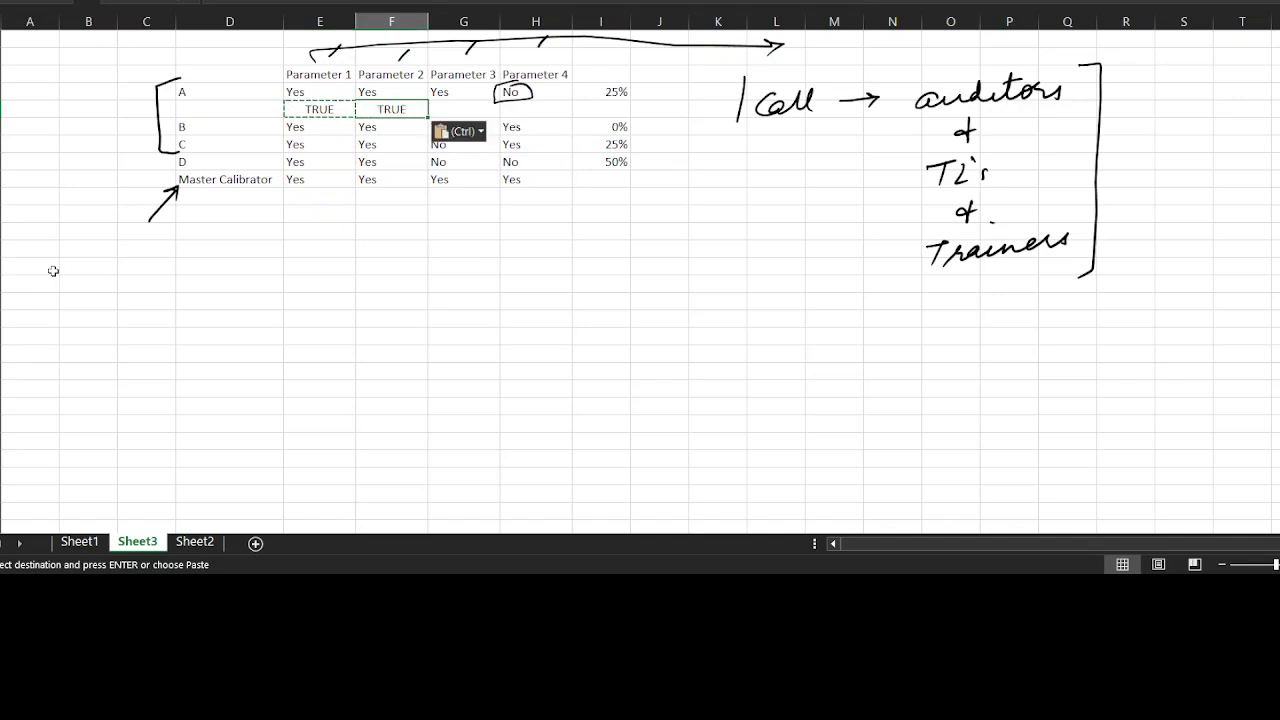
key(Right)
key(ctrl+v)
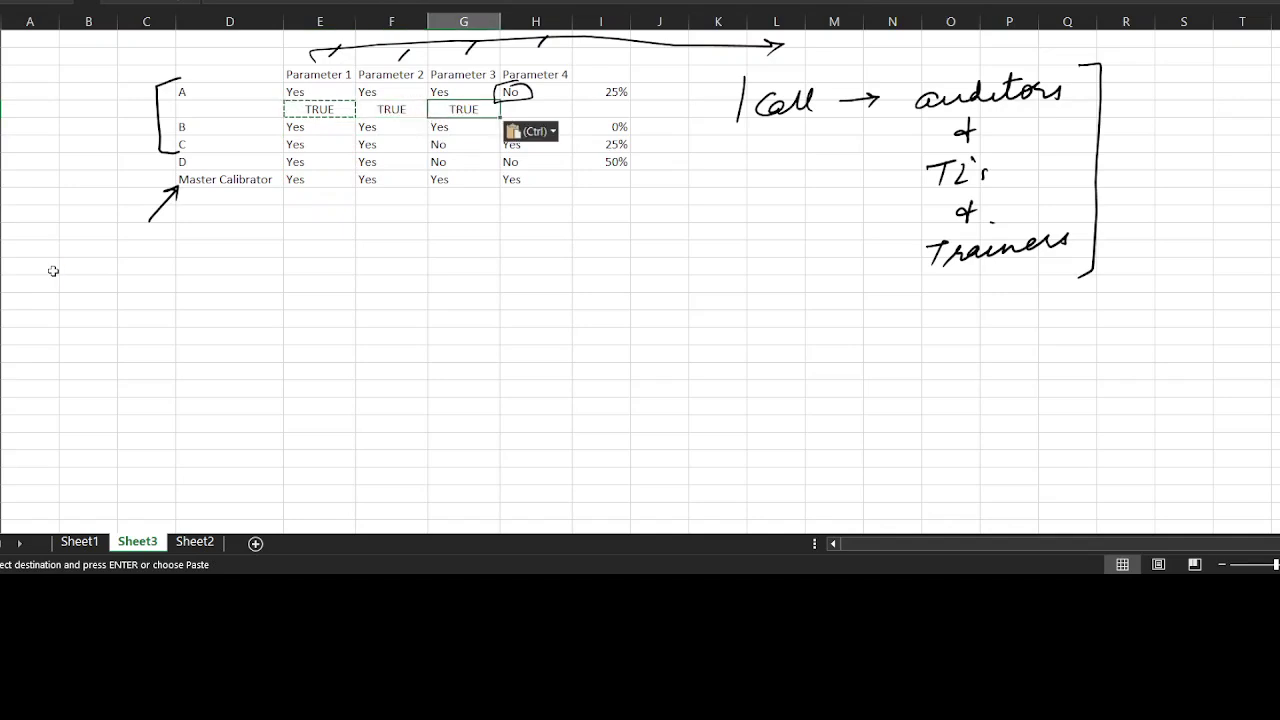
key(Right)
key(ctrl+v)
key(Left)
key(Left)
key(Left)
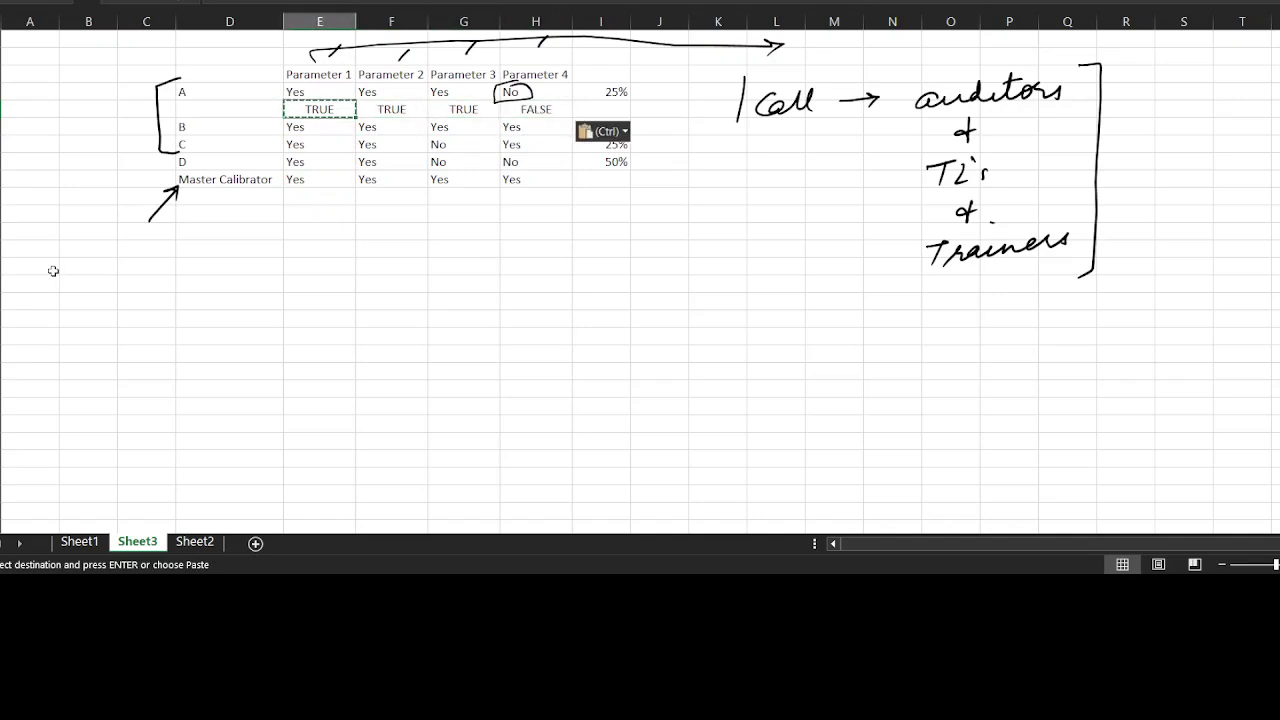
key(Escape)
Step: Step through the Parameter 1 answers and along the match row to the FALSE result
key(Up)
key(Down)
key(Down)
key(Down)
key(Down)
key(Down)
key(Up)
key(Up)
key(Up)
key(Up)
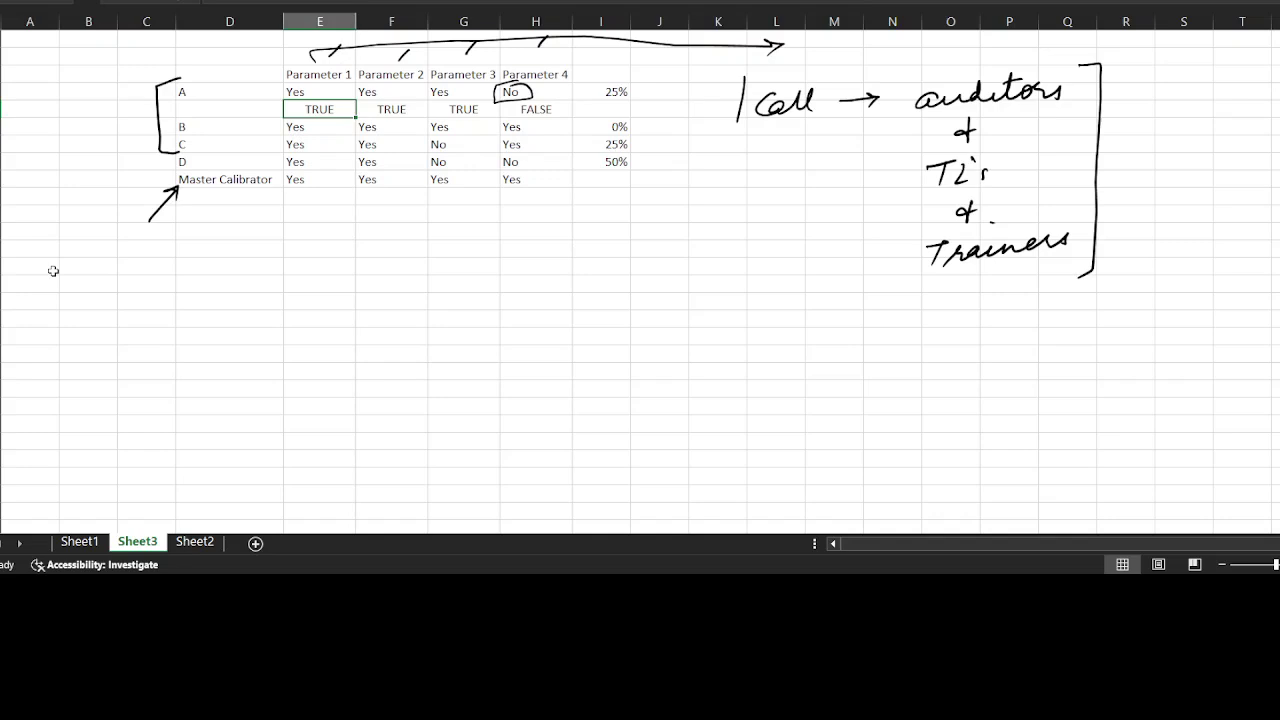
key(Right)
key(Right)
key(Right)
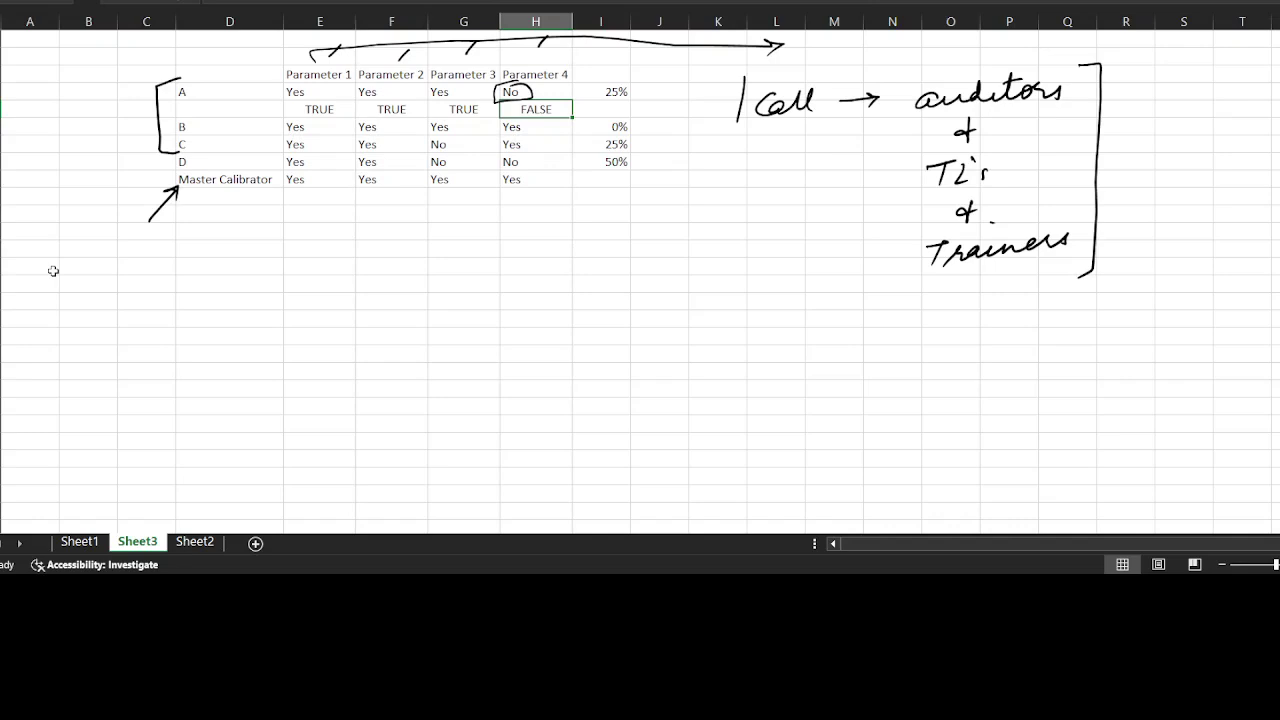
key(Right)
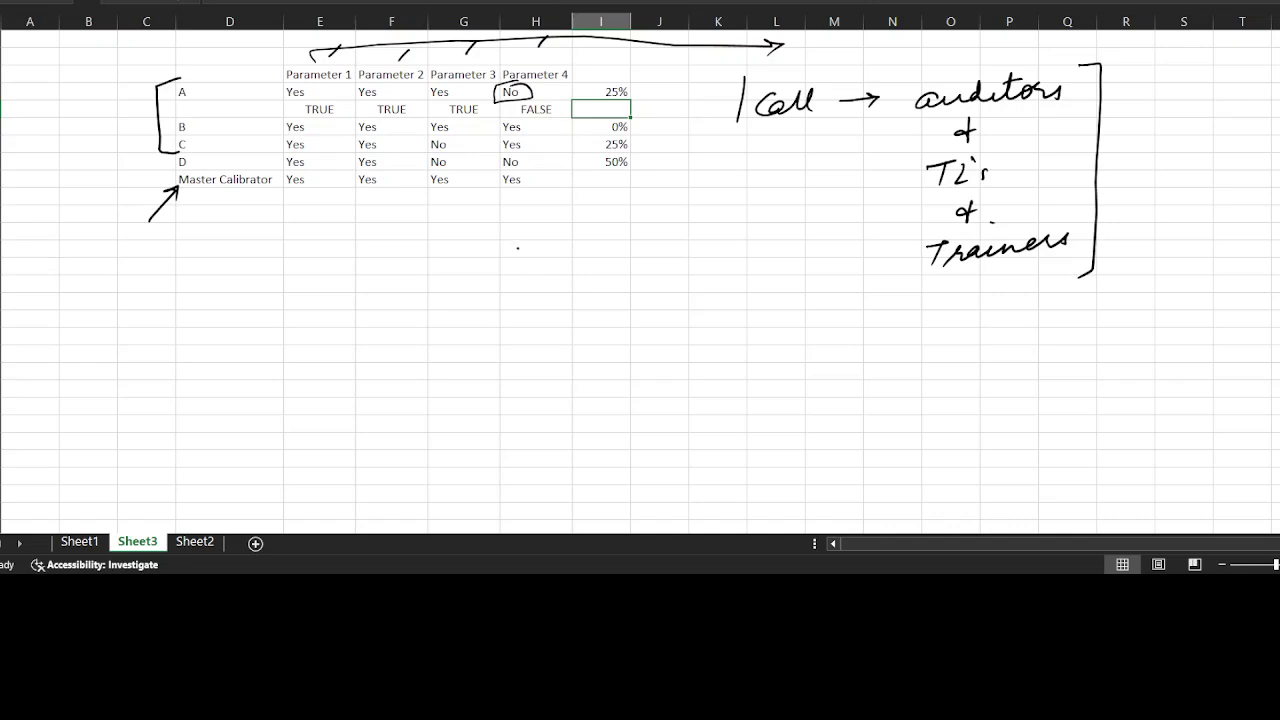
Step: Circle the FALSE result in H6 and handwrite FALSE above a fraction line
mouse_move(513, 116)
mouse_down()
mouse_move(563, 108)
mouse_move(520, 101)
mouse_move(515, 116)
mouse_up()
mouse_move(518, 252)
mouse_down()
mouse_move(518, 290)
mouse_move(536, 248)
mouse_up()
mouse_move(519, 266)
mouse_down()
mouse_move(566, 283)
mouse_move(566, 272)
mouse_up()
drag(578, 256, 596, 277)
mouse_move(628, 252)
mouse_down()
mouse_move(616, 270)
mouse_move(624, 242)
mouse_up()
drag(466, 322, 678, 272)
Step: Handwrite 'TRUE + FALSE' as the fraction's denominator
mouse_move(456, 352)
mouse_down()
mouse_move(490, 340)
mouse_move(474, 364)
mouse_up()
mouse_move(498, 334)
mouse_down()
mouse_move(499, 358)
mouse_move(540, 320)
mouse_up()
mouse_move(556, 314)
mouse_down()
mouse_move(562, 334)
mouse_move(560, 316)
mouse_move(608, 309)
mouse_up()
mouse_move(597, 302)
mouse_down()
mouse_move(596, 326)
mouse_move(628, 322)
mouse_up()
drag(628, 298, 680, 302)
mouse_move(694, 280)
mouse_down()
mouse_move(686, 302)
mouse_move(698, 298)
mouse_up()
drag(702, 276, 708, 272)
Step: Underline the denominator and label it 'Total Parameters'
drag(465, 388, 714, 294)
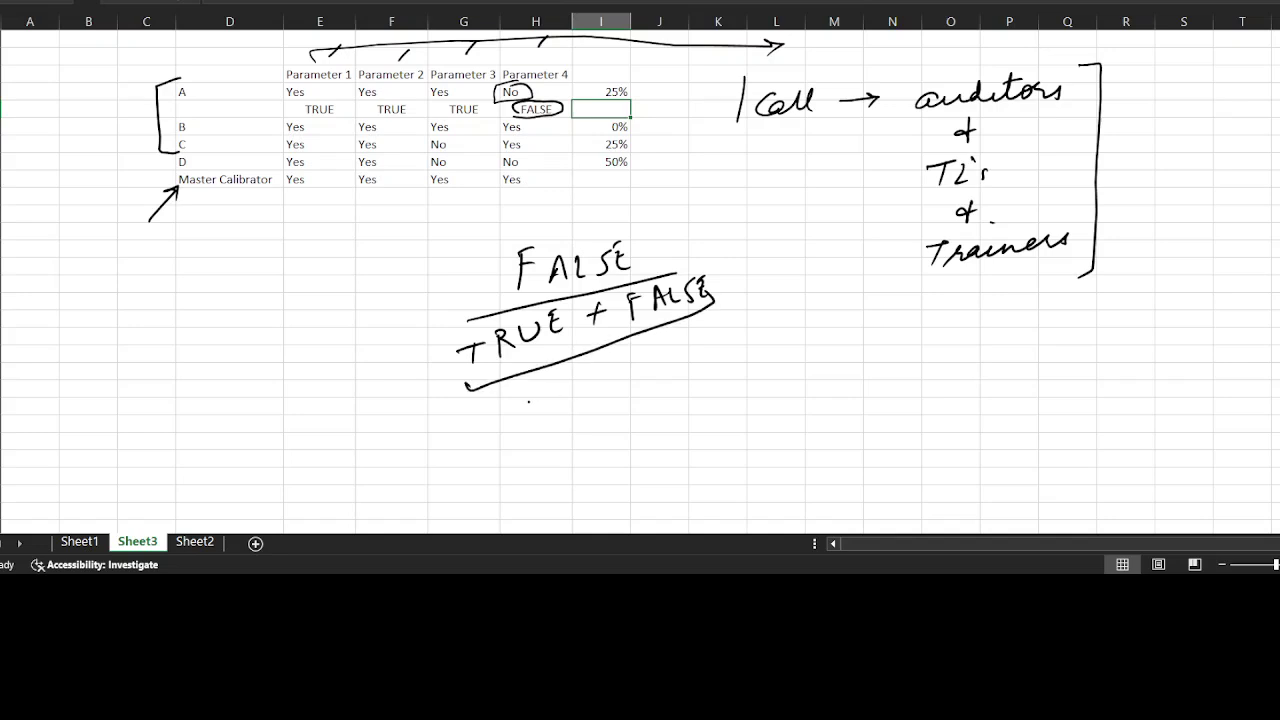
drag(518, 397, 542, 394)
drag(530, 396, 531, 412)
mouse_move(549, 400)
mouse_down()
mouse_move(551, 413)
mouse_move(562, 392)
mouse_up()
mouse_move(566, 380)
mouse_down()
mouse_move(572, 404)
mouse_move(600, 376)
mouse_move(642, 382)
mouse_move(660, 366)
mouse_up()
mouse_move(668, 360)
mouse_down()
mouse_move(680, 372)
mouse_move(756, 318)
mouse_move(788, 318)
mouse_up()
Step: Add '× 100' beside the fraction, bracket it, and write a percent sign
mouse_move(716, 222)
mouse_down()
mouse_move(738, 236)
mouse_move(716, 238)
mouse_up()
mouse_move(762, 206)
mouse_down()
mouse_move(766, 236)
mouse_move(784, 232)
mouse_up()
drag(788, 214, 804, 228)
drag(398, 286, 420, 396)
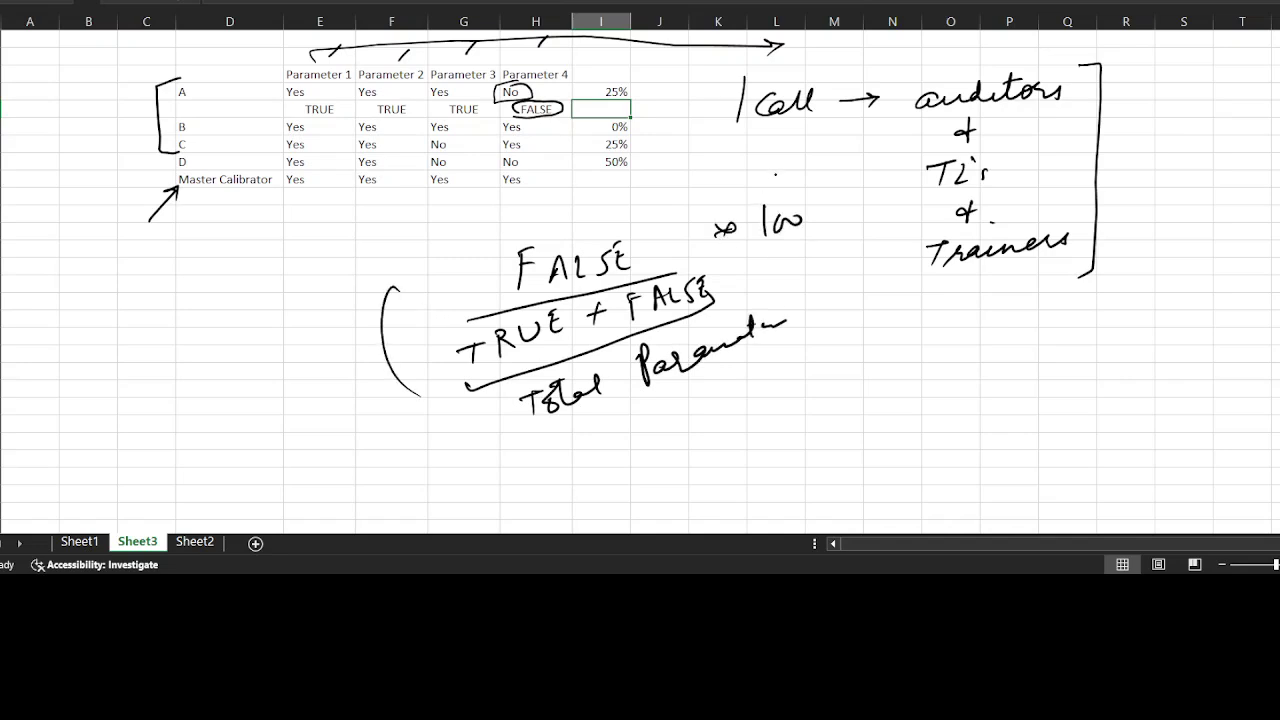
drag(782, 170, 822, 300)
click(850, 175)
mouse_move(876, 158)
mouse_down()
mouse_move(868, 192)
mouse_move(880, 192)
mouse_up()
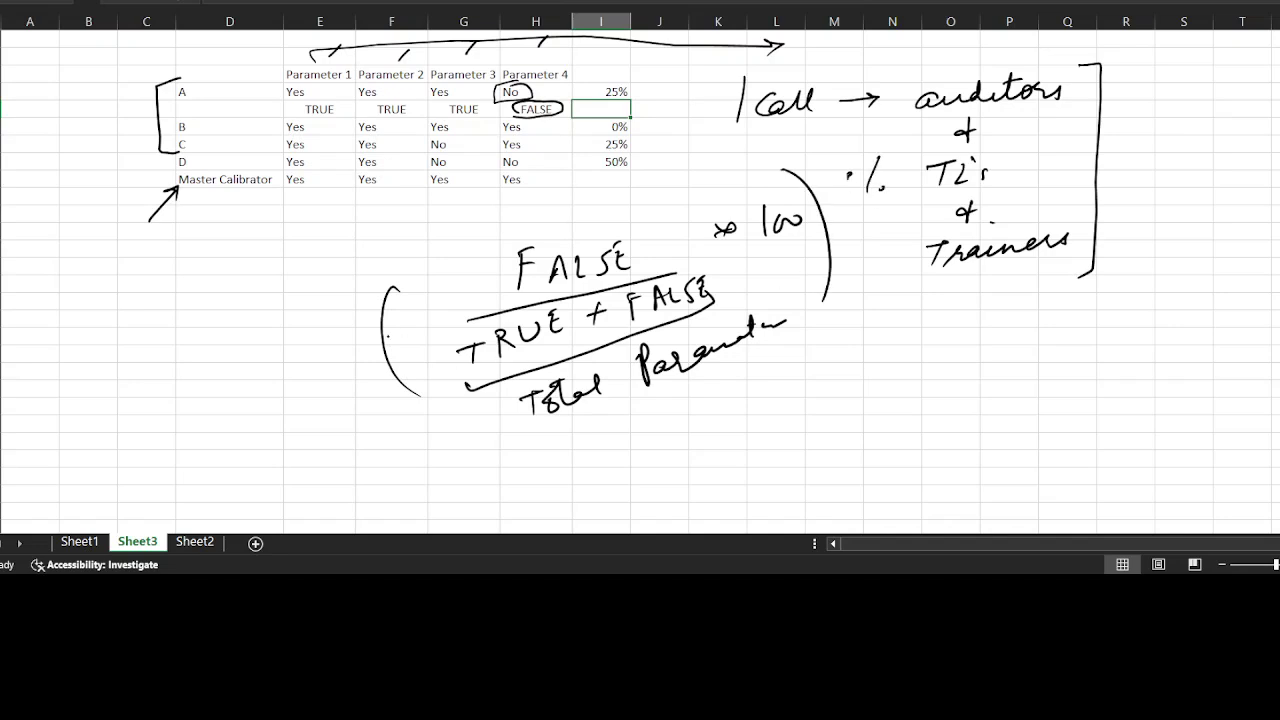